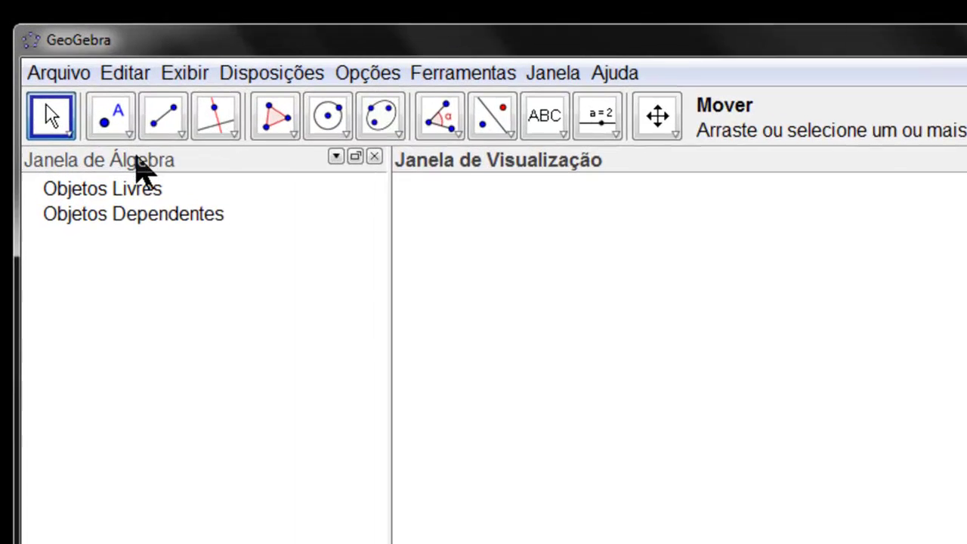
Step: Place three free points at about (-0.45, 1.21), (5.77, 1.23) and (-0.22, 6.84), in that order
left_click(128, 141)
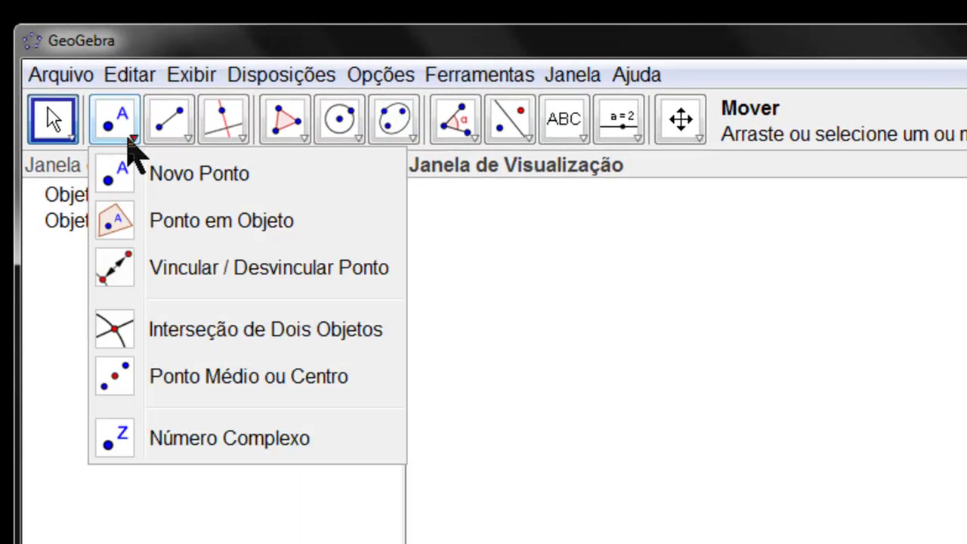
left_click(151, 176)
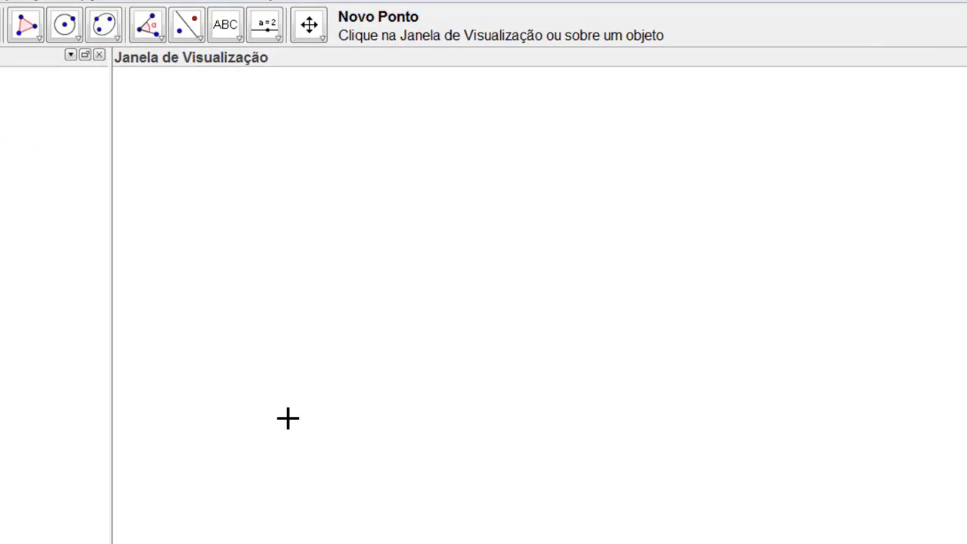
left_click(365, 395)
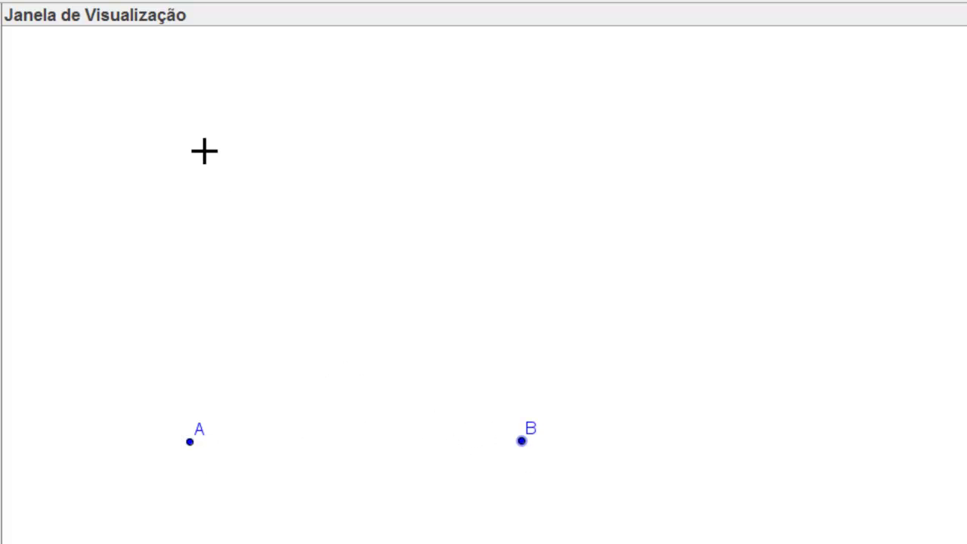
left_click(202, 141)
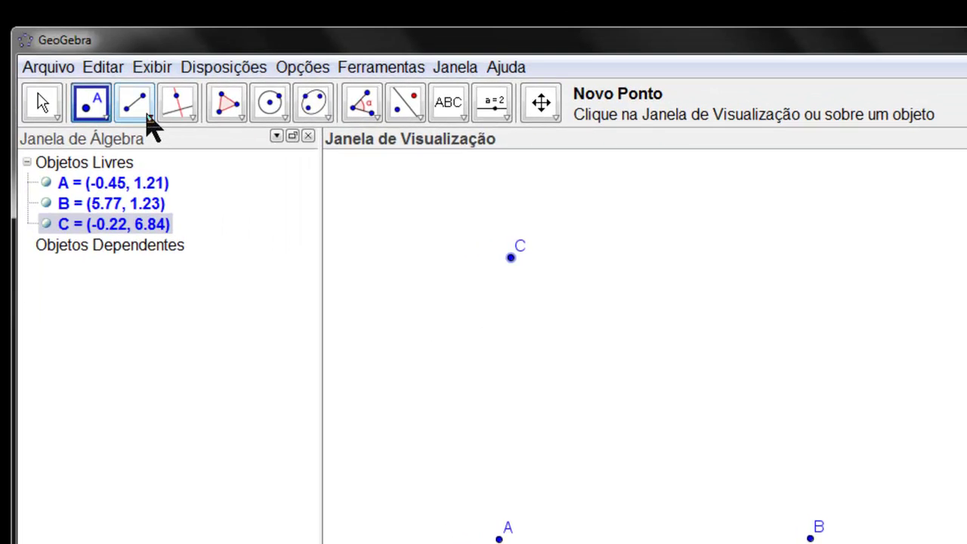
Step: Create two vectors starting at point A, one ending at point B and the other ending at point C
left_click(149, 119)
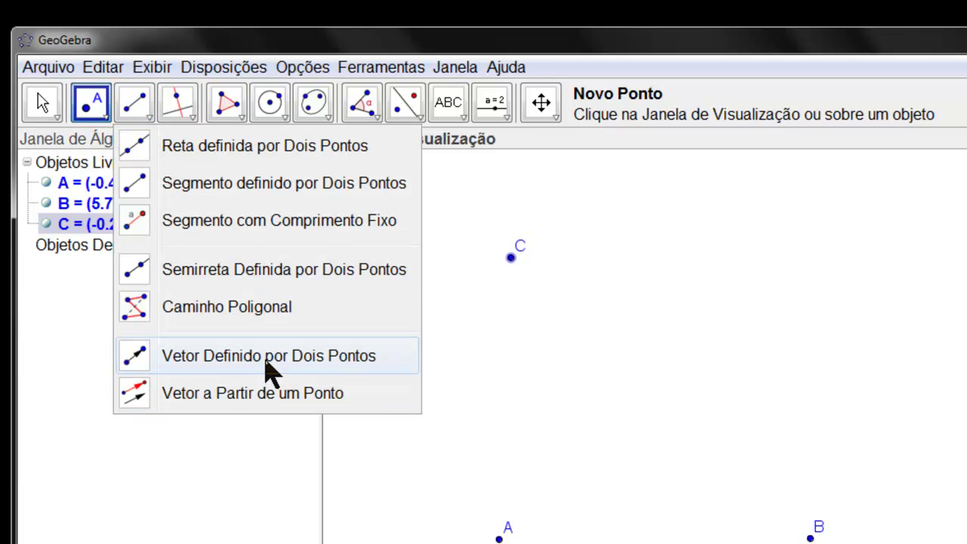
left_click(268, 358)
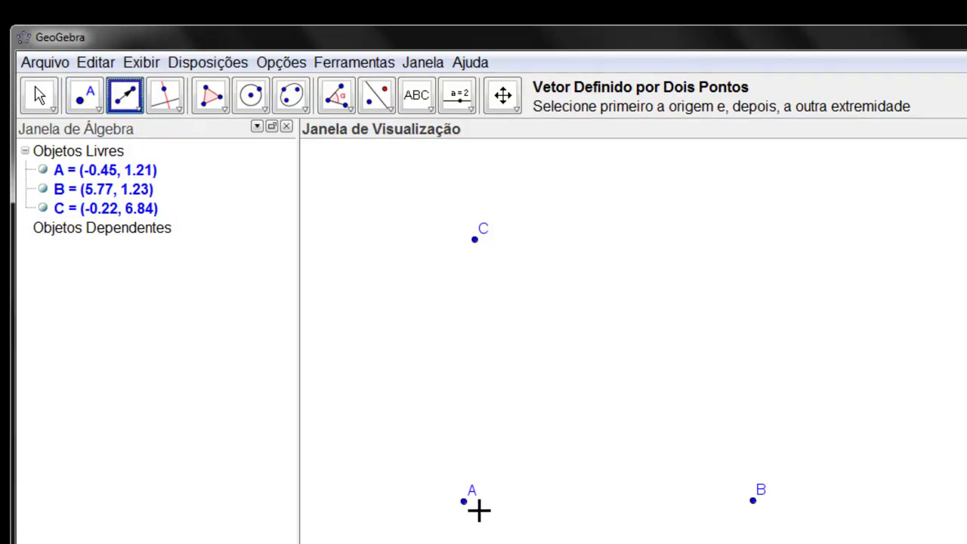
left_click(463, 501)
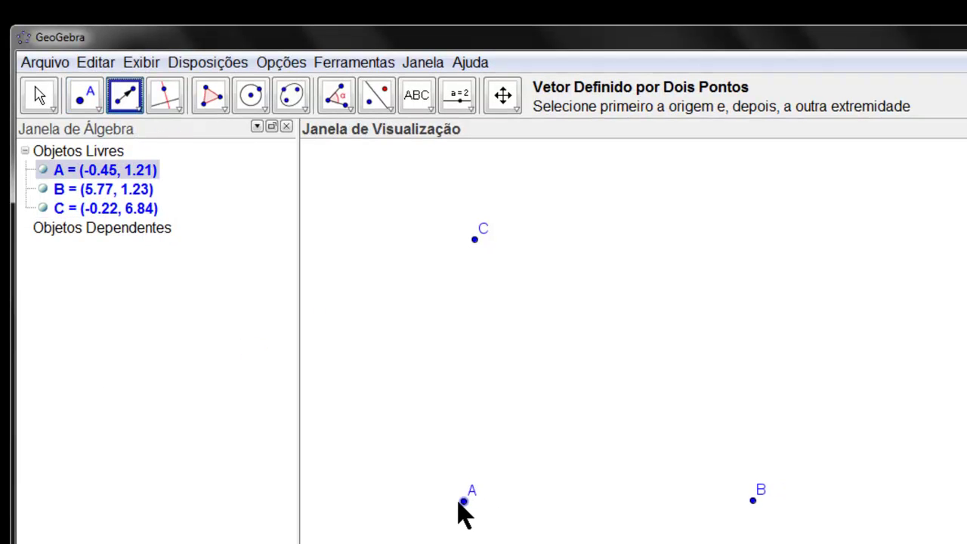
left_click(752, 501)
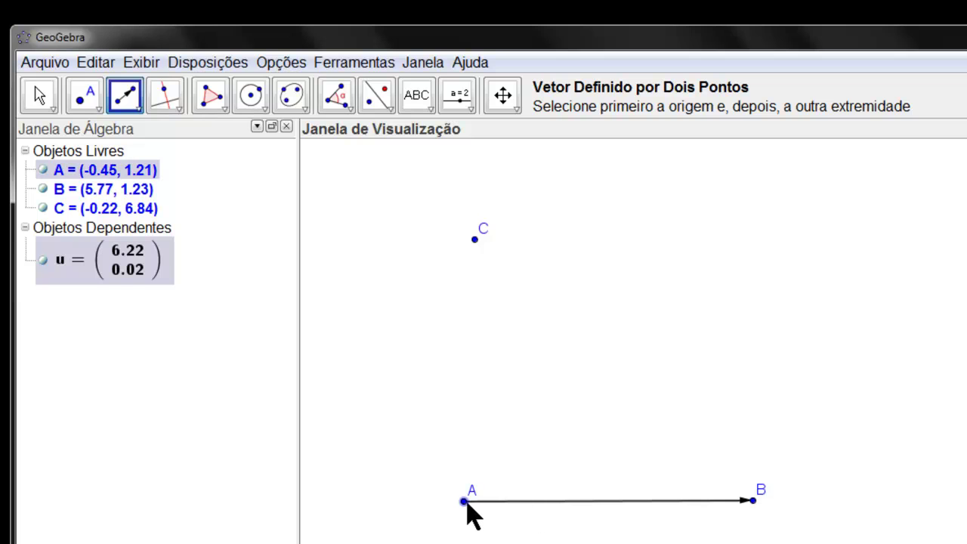
left_click(463, 501)
left_click(474, 240)
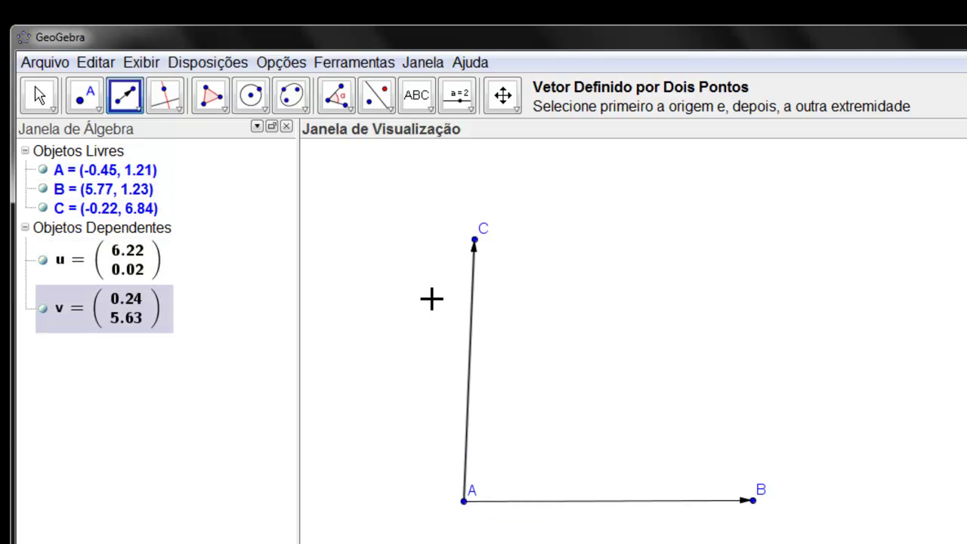
Step: Hide vectors u and v in the drawing while keeping their definitions
left_click(36, 97)
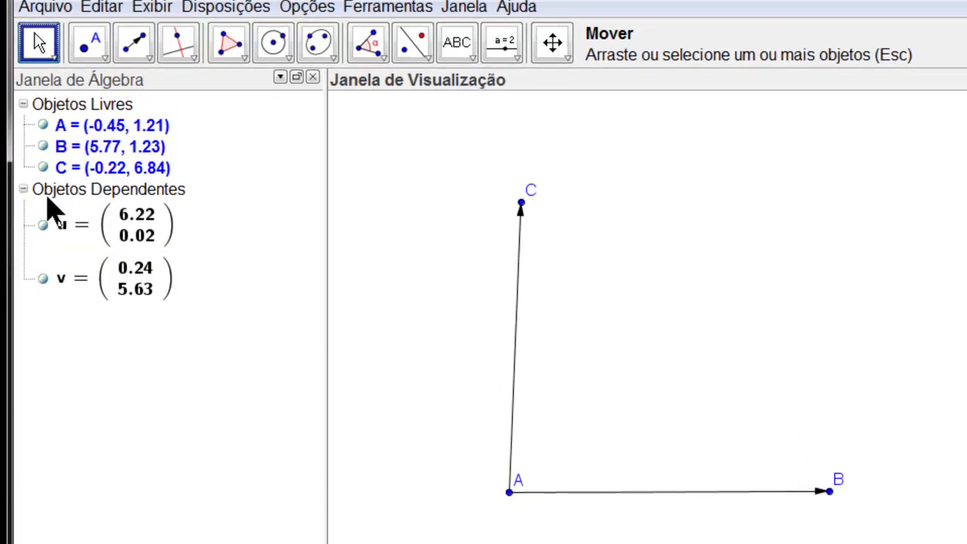
left_click(47, 269)
left_click(44, 180)
left_click(47, 242, "ctrl")
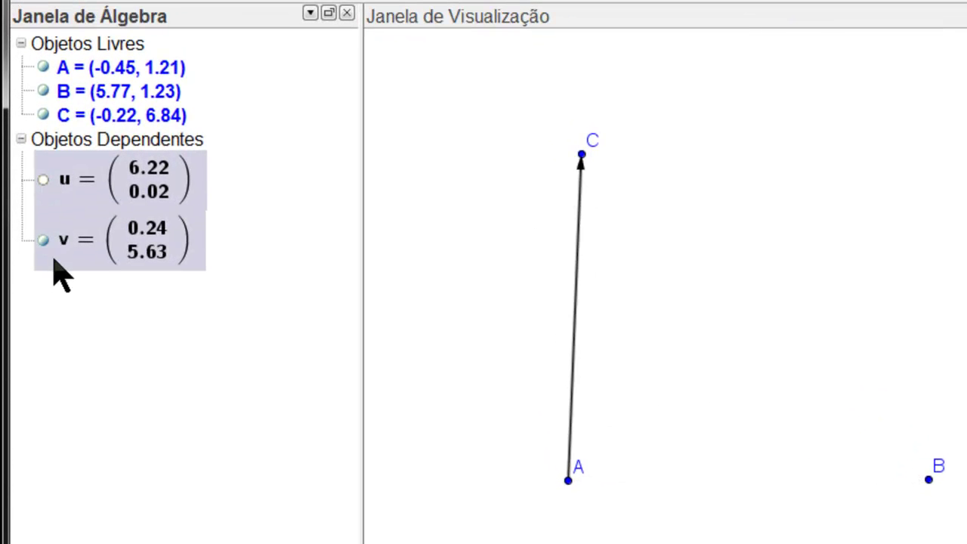
left_click(43, 240)
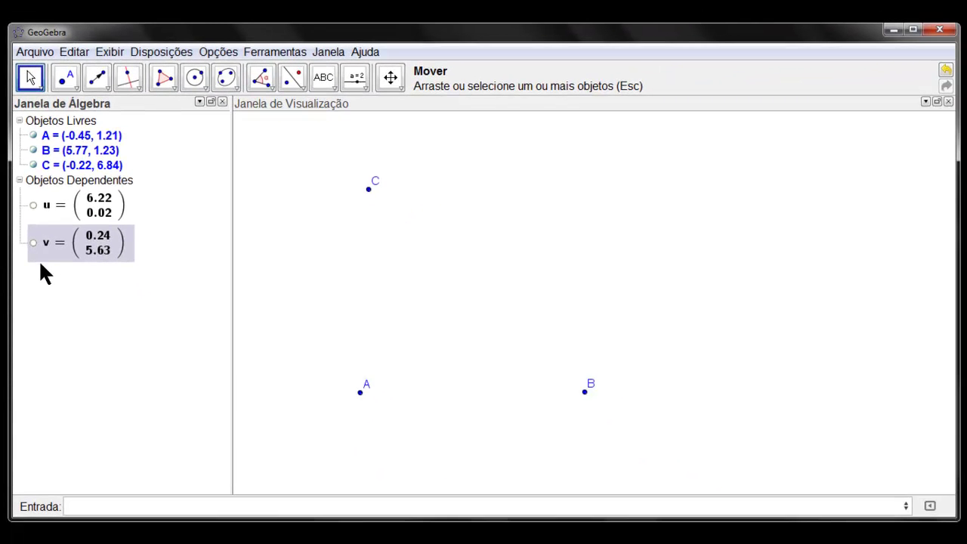
Step: Draw segments from point A to point B and from point A to point C
left_click(109, 89)
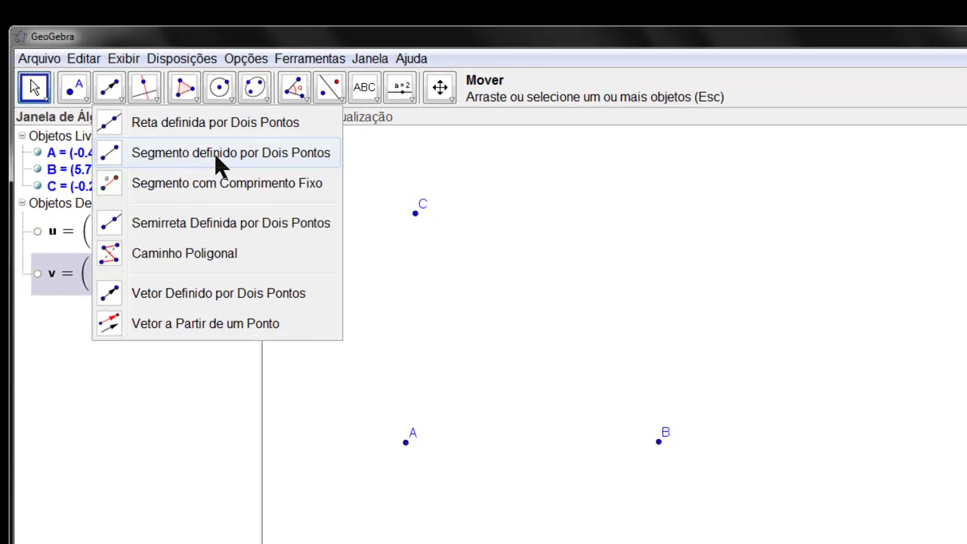
left_click(327, 230)
left_click(360, 392)
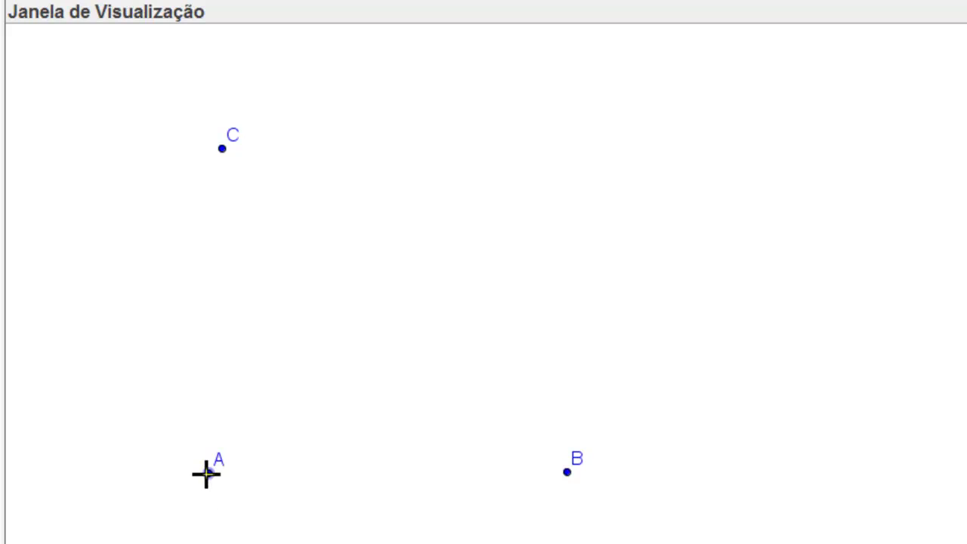
left_click(567, 472)
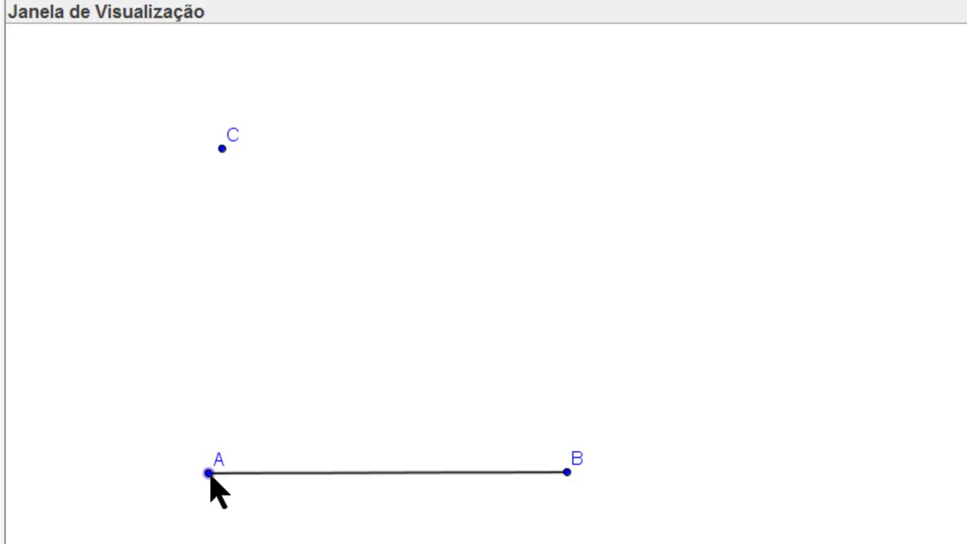
left_click(208, 473)
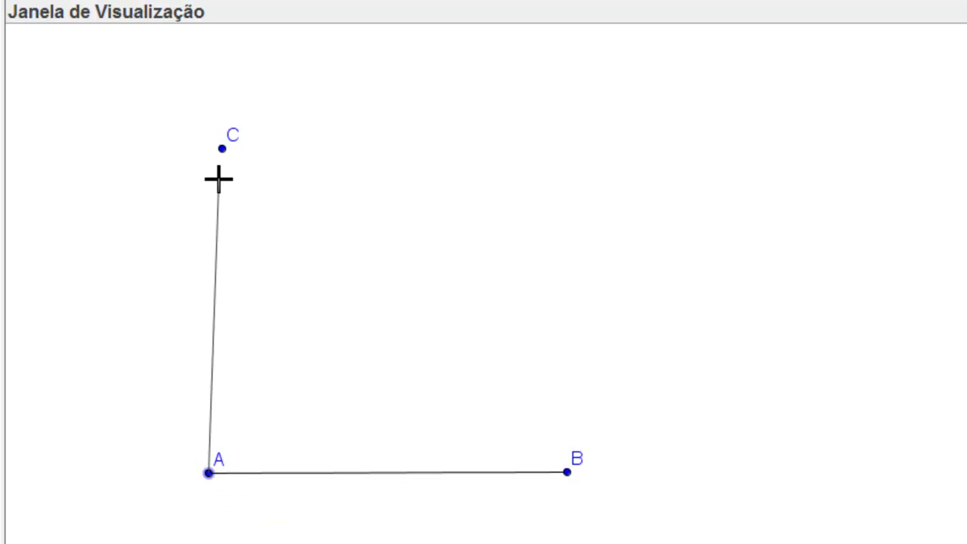
left_click(222, 149)
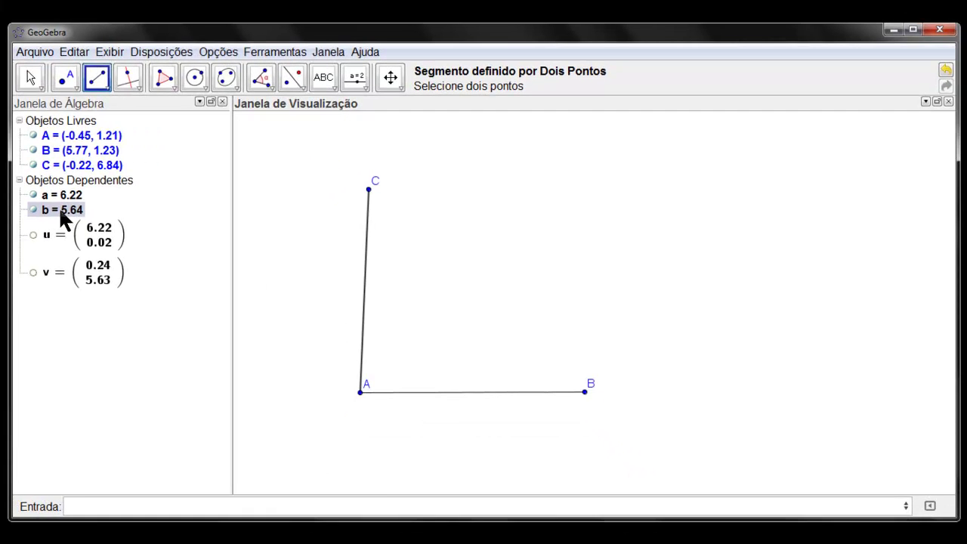
Step: Rename the segment between points A and B as AB
left_click(31, 75)
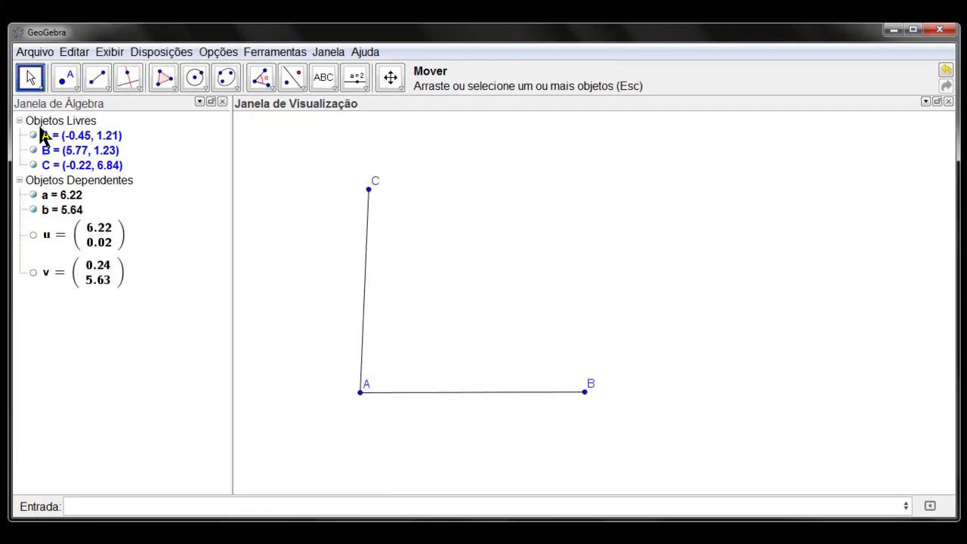
right_click(65, 197)
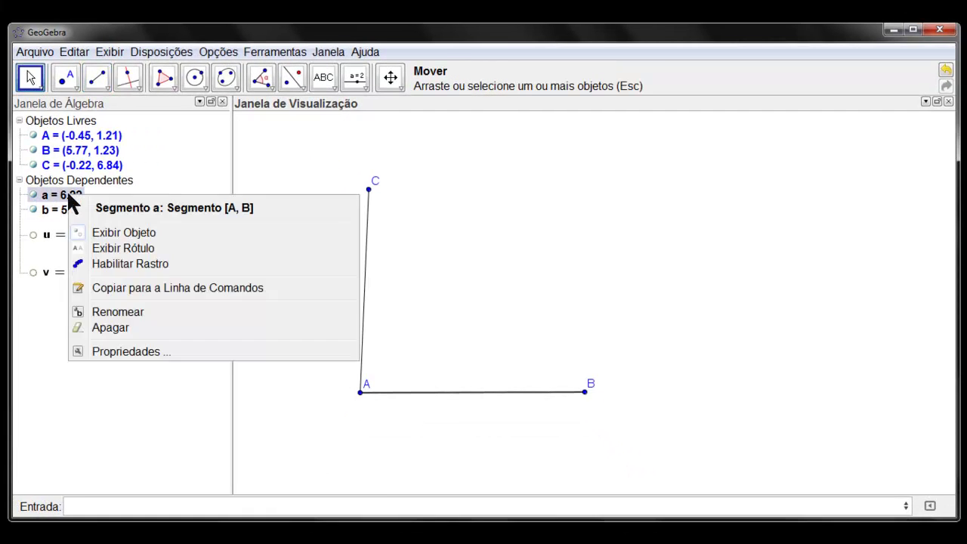
left_click(131, 310)
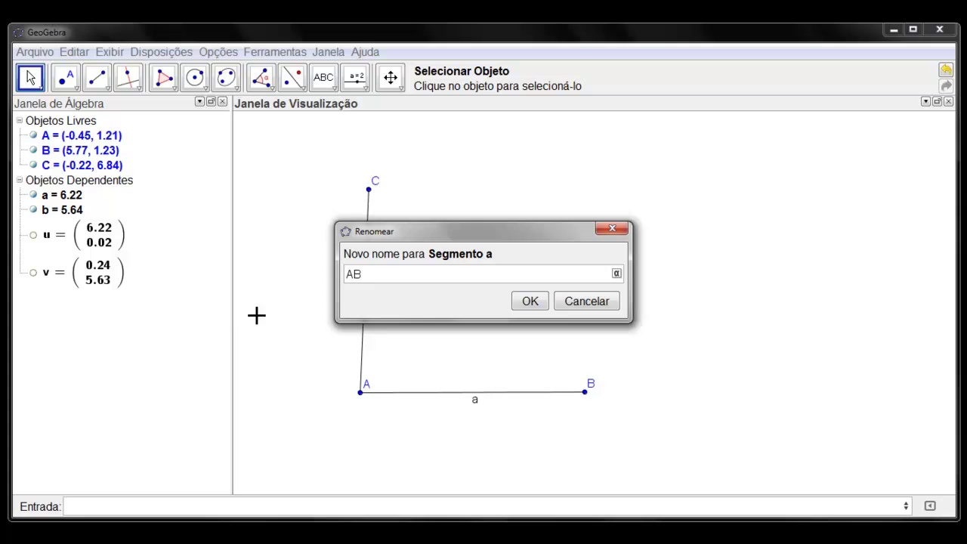
type("AB")
left_click(535, 302)
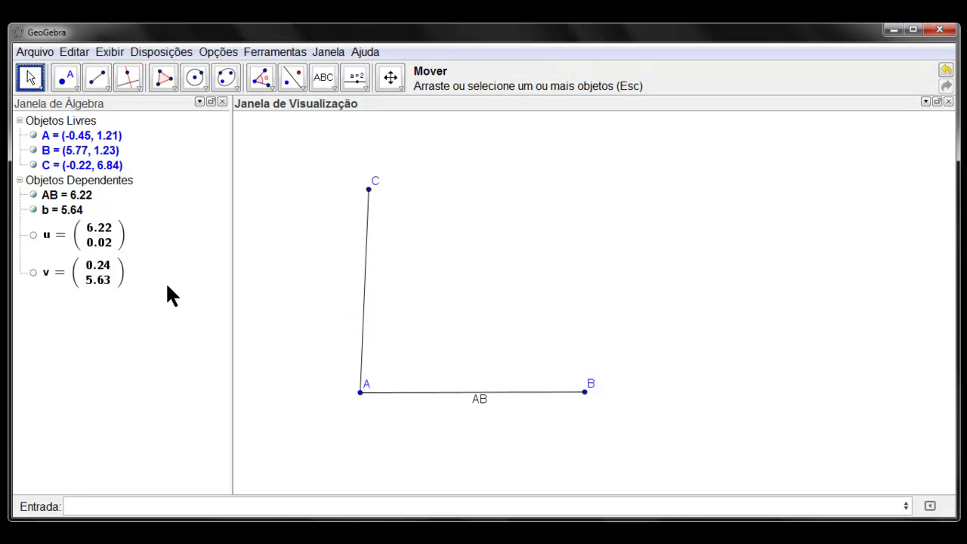
Step: Rename the segment between points A and C as AC, and hide both segments in the drawing
right_click(64, 211)
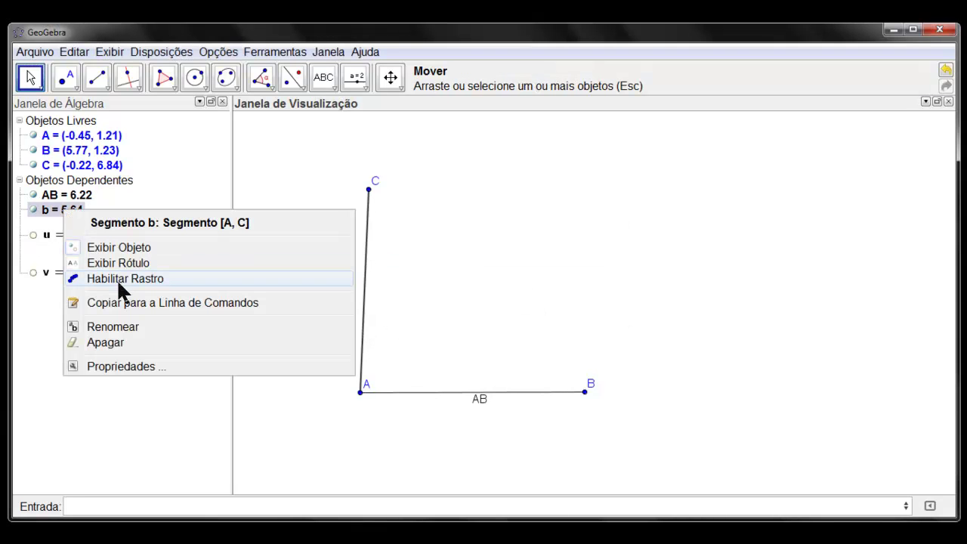
left_click(121, 326)
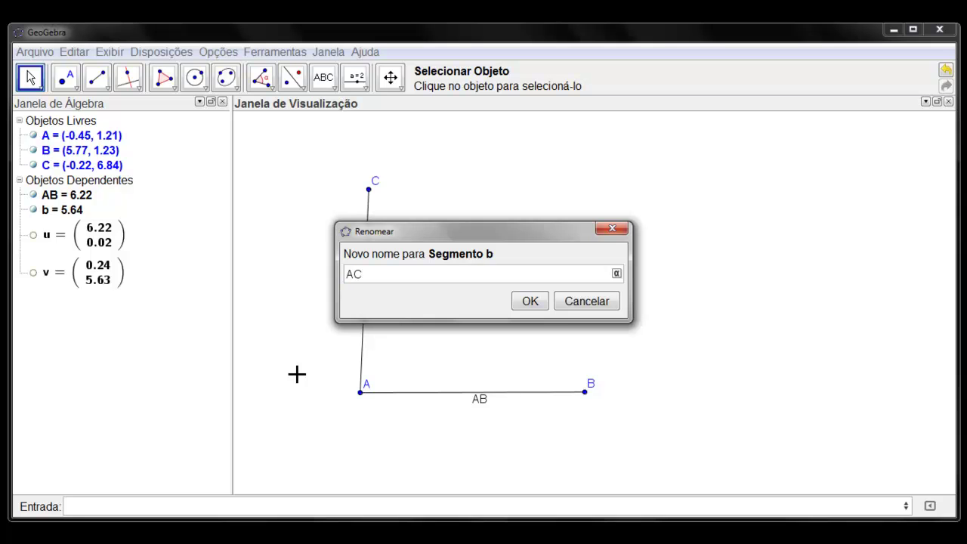
left_click(522, 299)
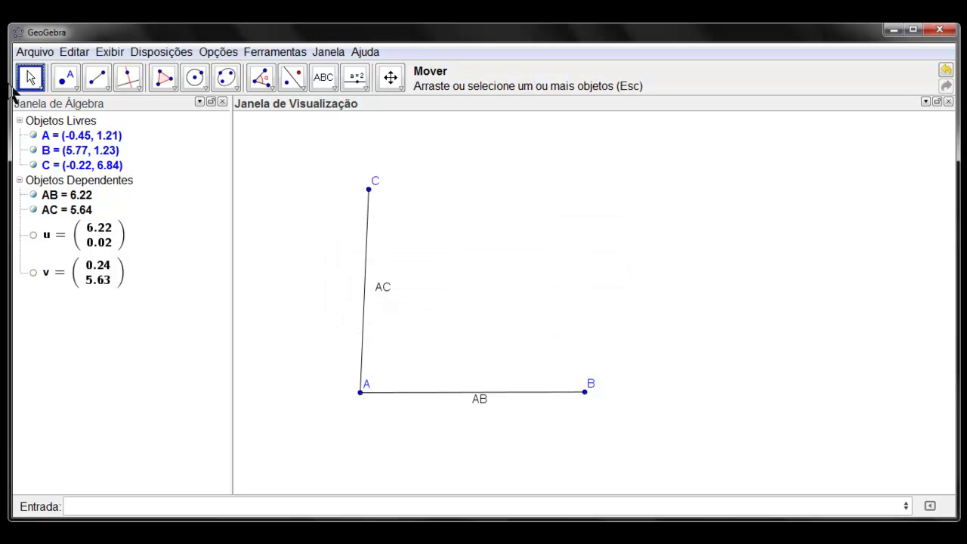
left_click(33, 195)
left_click(33, 210)
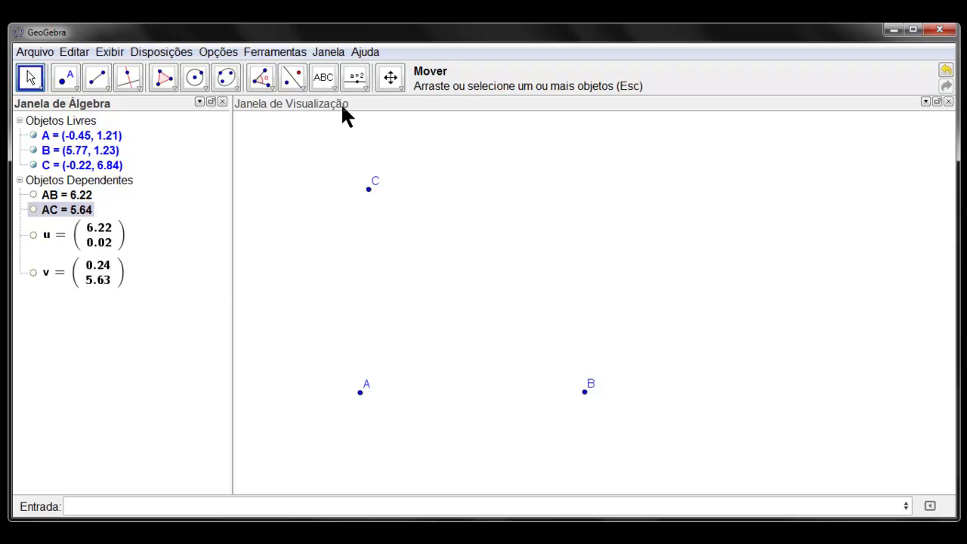
Step: Define a number slider named n near the drawing's left edge, with minimum 1, maximum 30 and increment 1
left_click(356, 80)
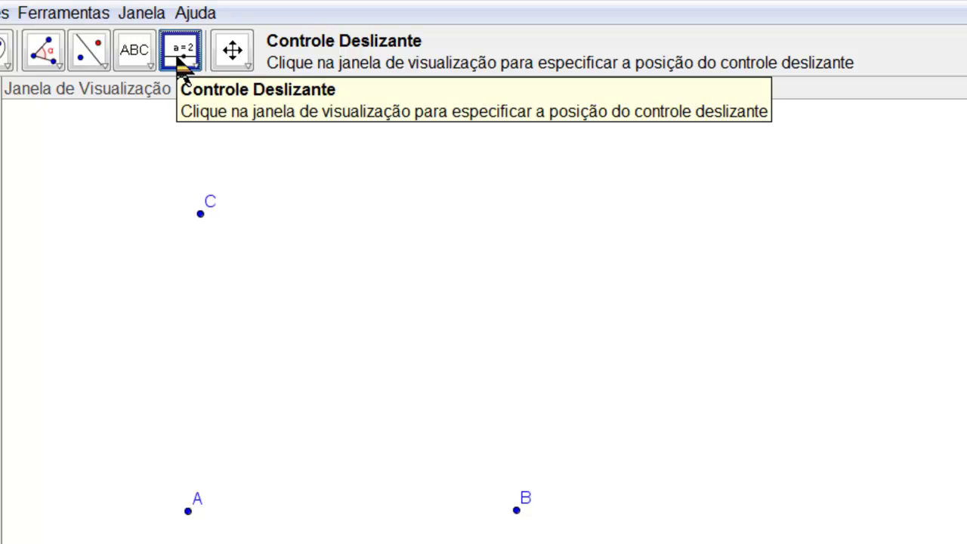
left_click(33, 179)
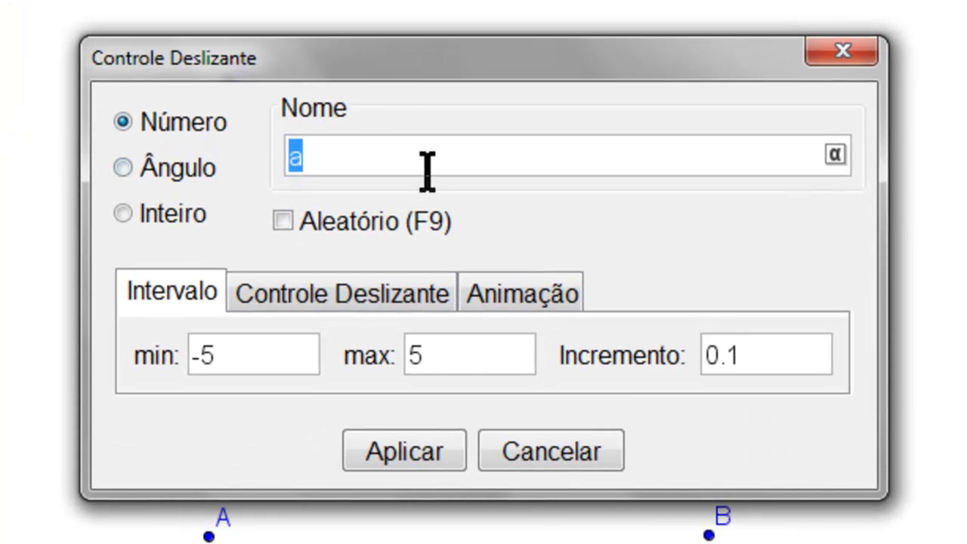
type("n")
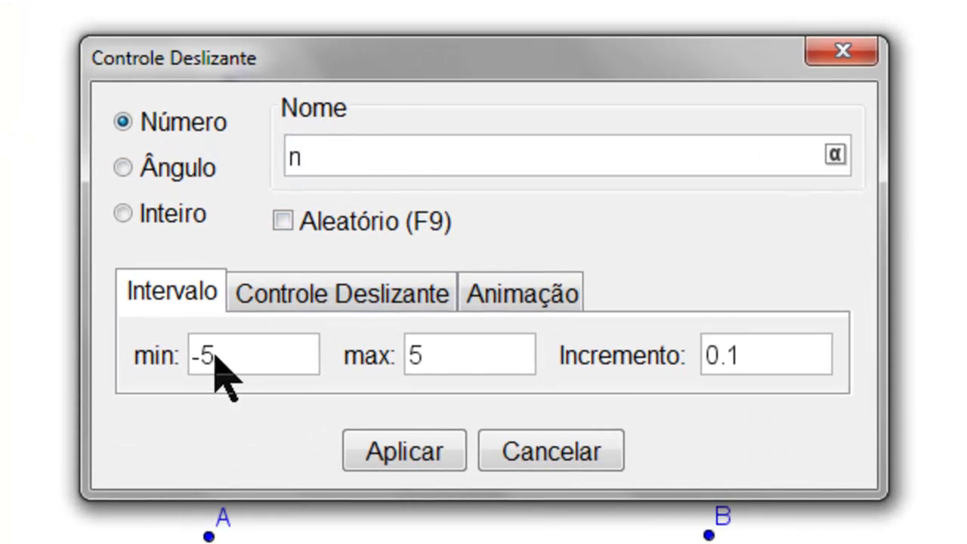
left_click_drag(227, 353, 187, 355)
type("1")
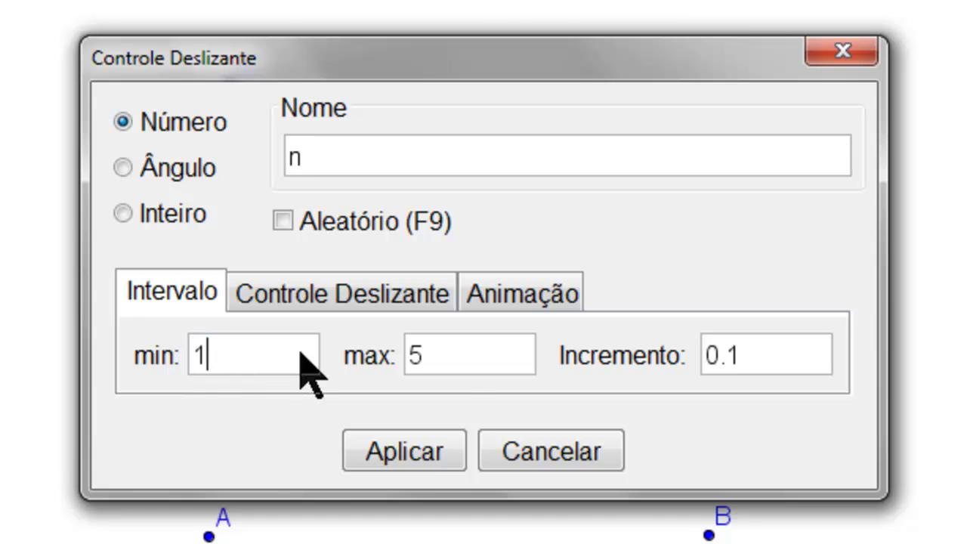
left_click_drag(437, 361, 414, 364)
type("30")
left_click_drag(744, 361, 690, 360)
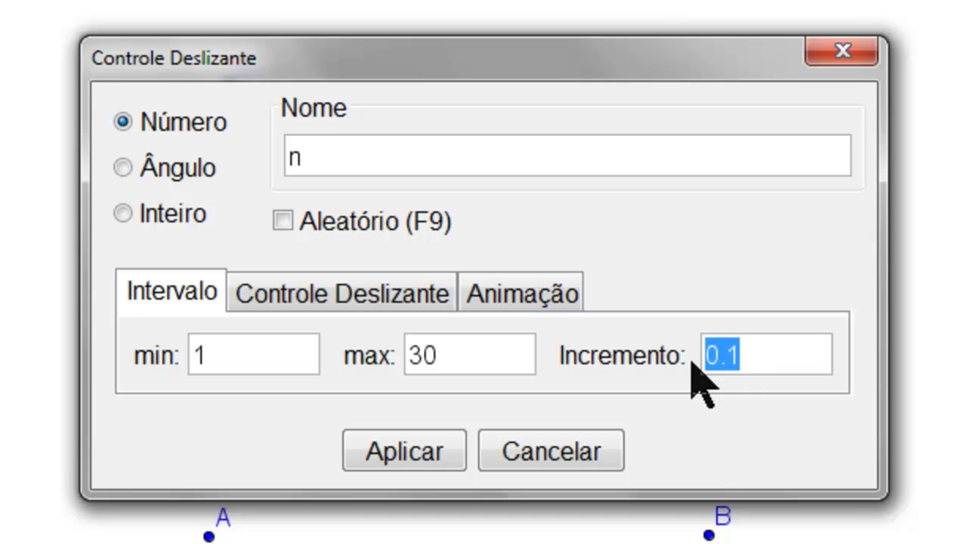
type("1")
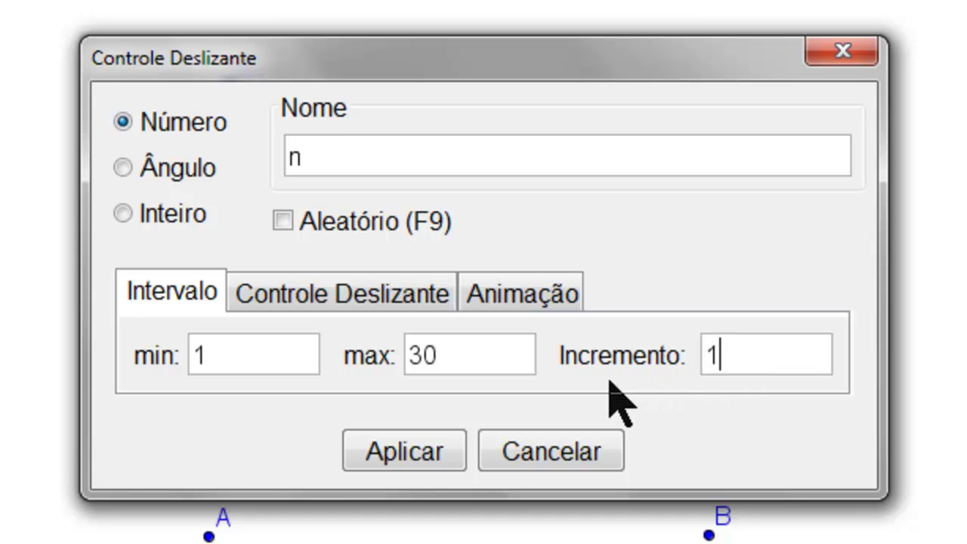
Step: Set the width of slider n to 120 and create the slider
left_click(324, 298)
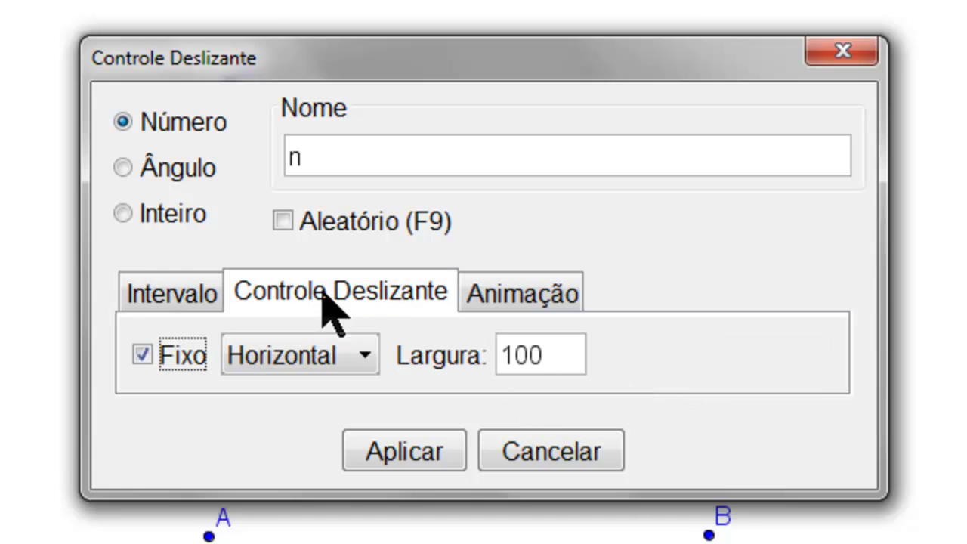
left_click_drag(539, 360, 495, 360)
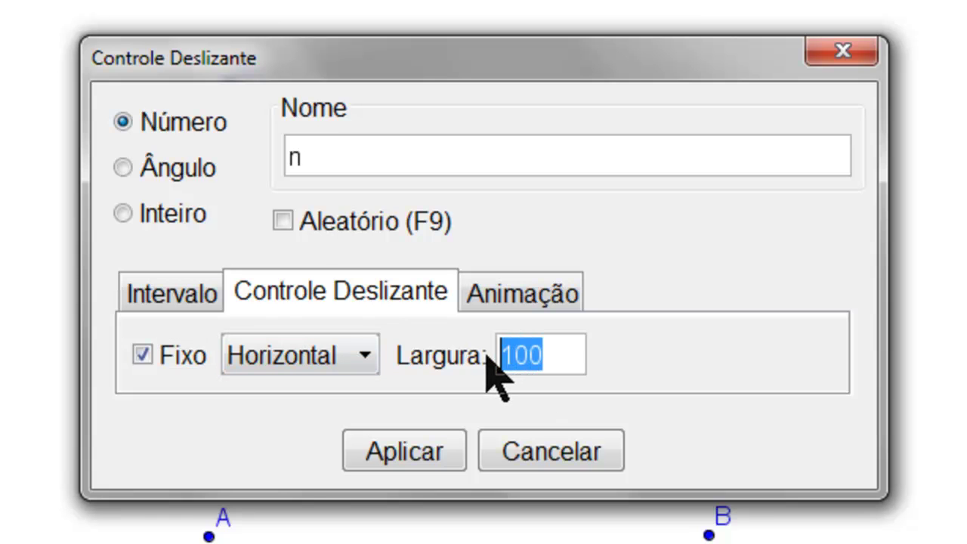
type("120")
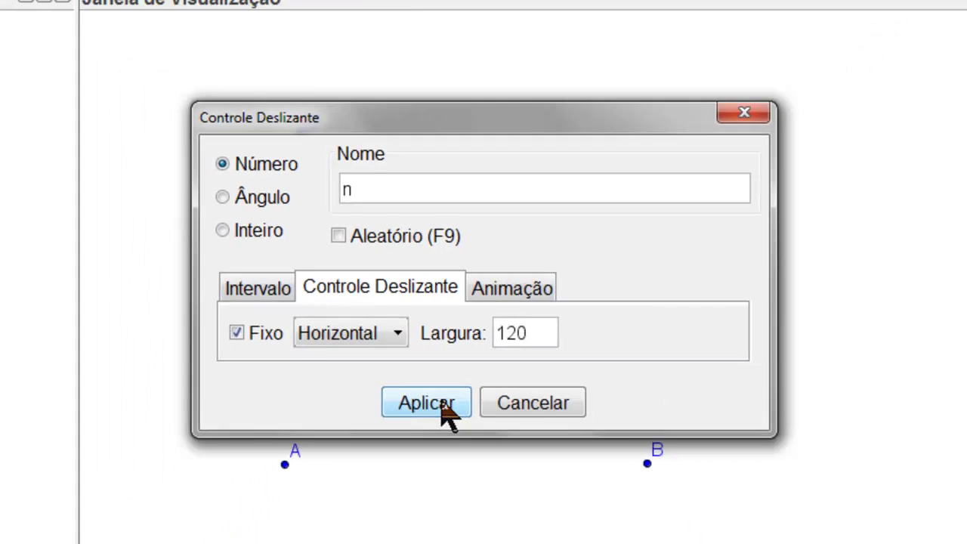
left_click(423, 447)
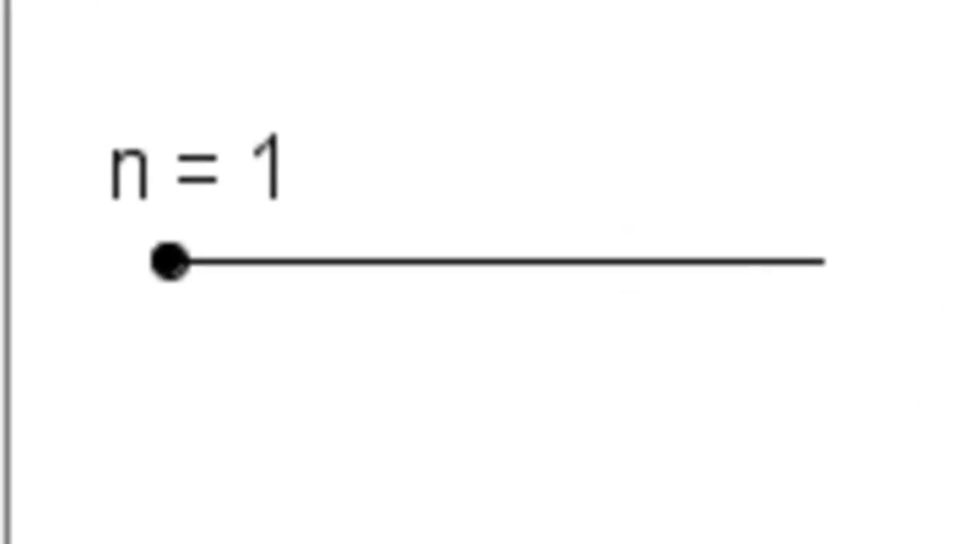
Step: Set slider n to 8
left_click_drag(184, 289, 339, 344)
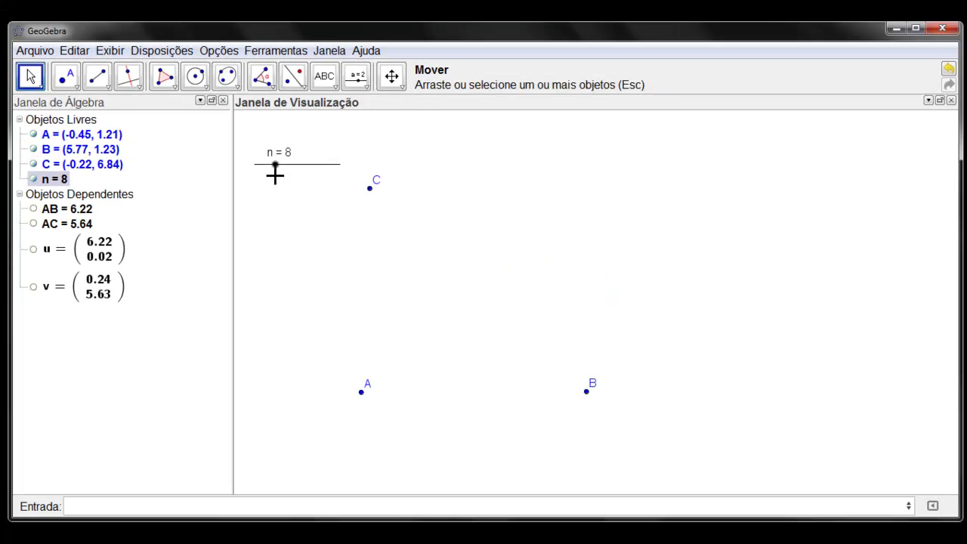
left_click(361, 394)
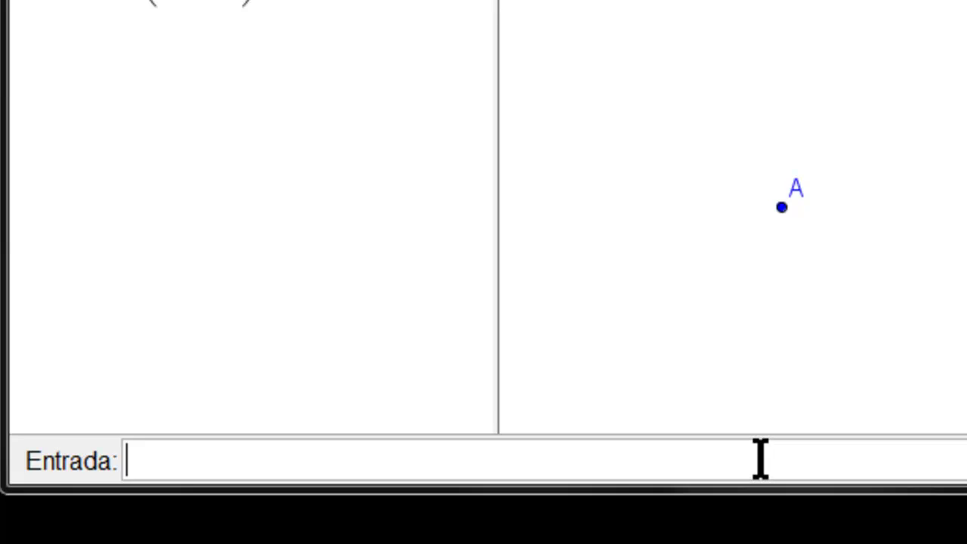
Step: Enter the formula L_1=Sequência[Transladar[AB,v*i/n],i,0,n] for a list of translated copies of segment AB
left_click(758, 458)
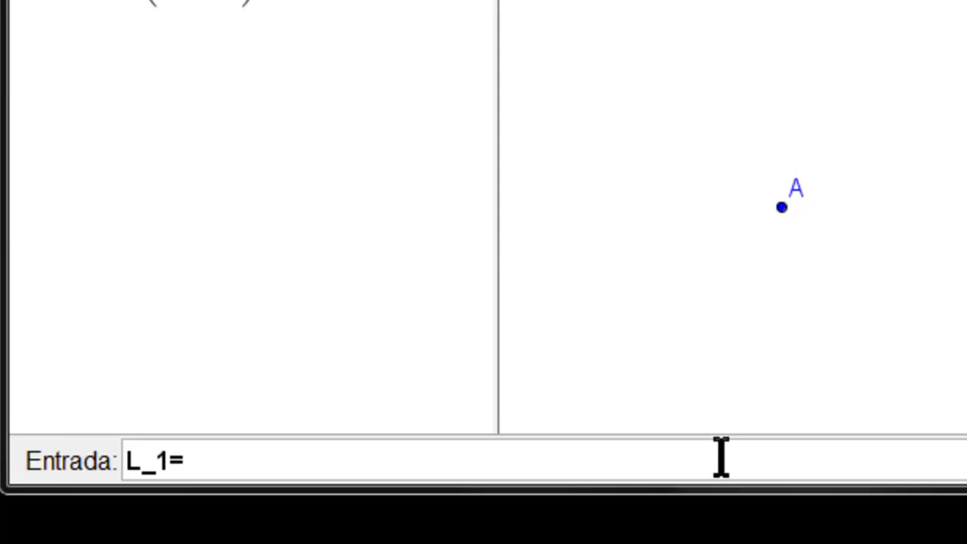
type("quê")
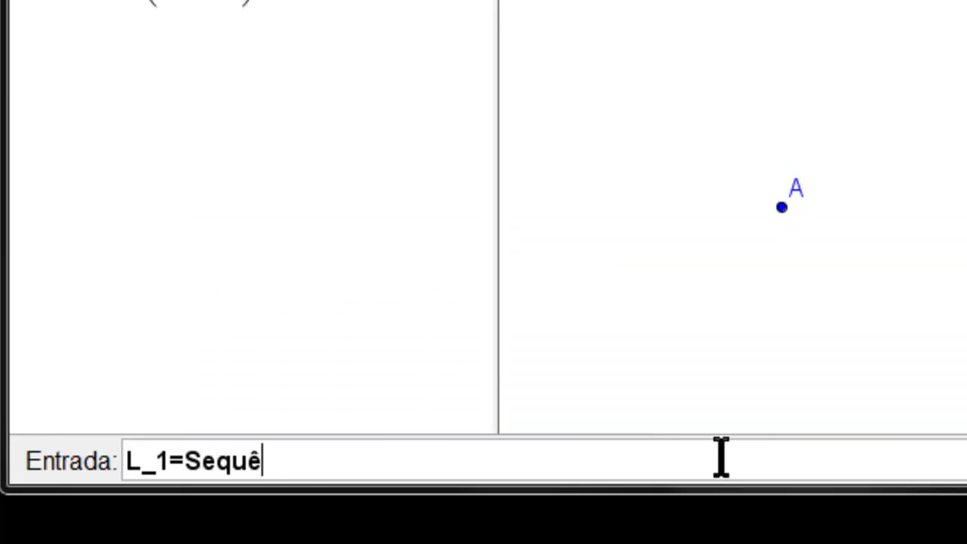
type("ncia")
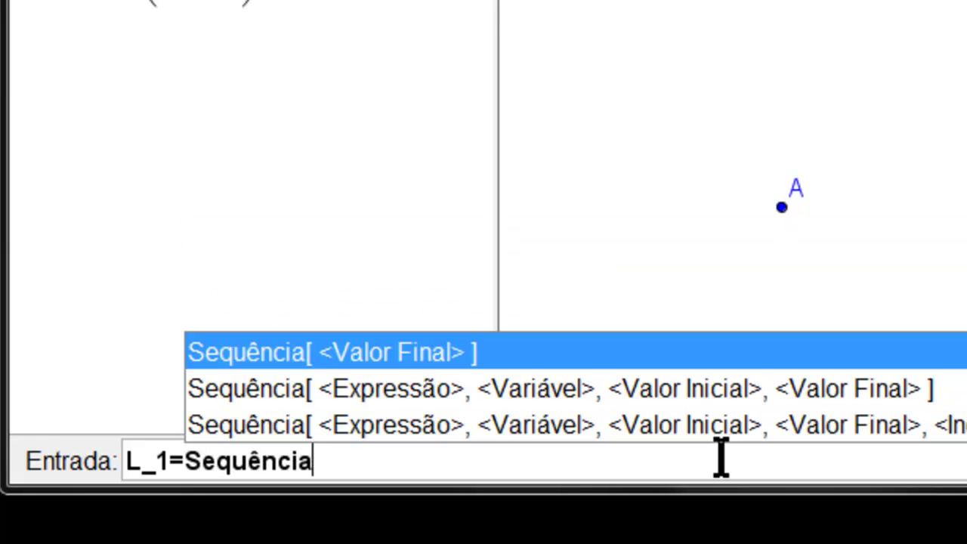
type("[")
type("Transa")
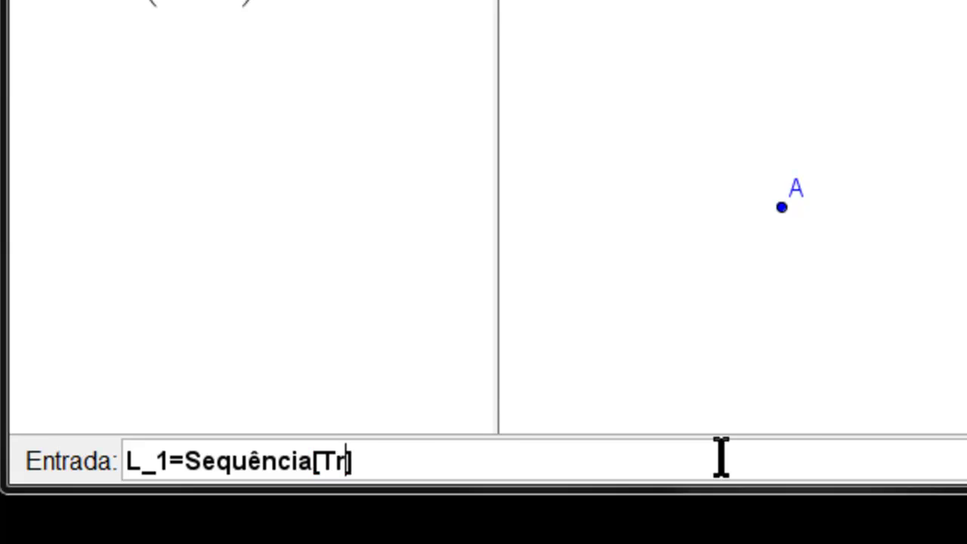
key("BackSpace")
type("ladar")
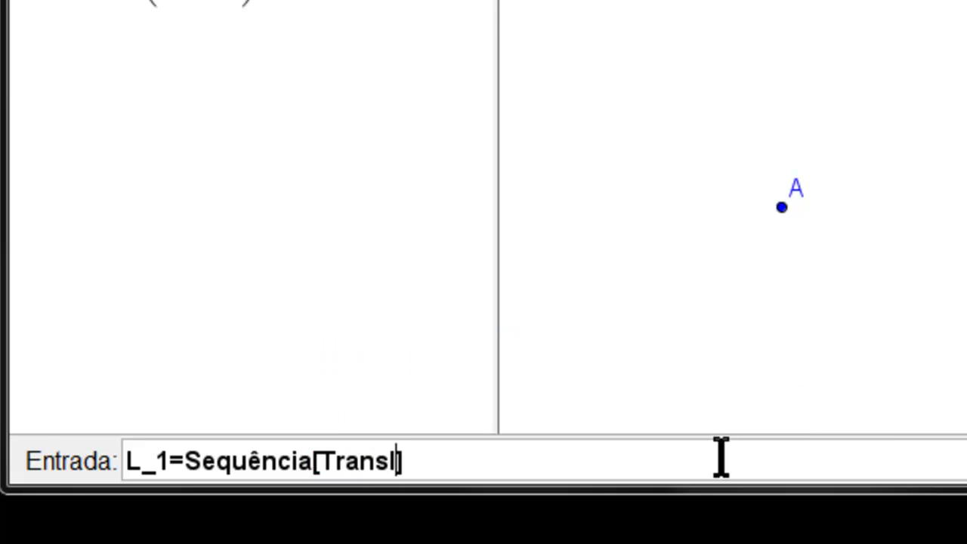
type("[")
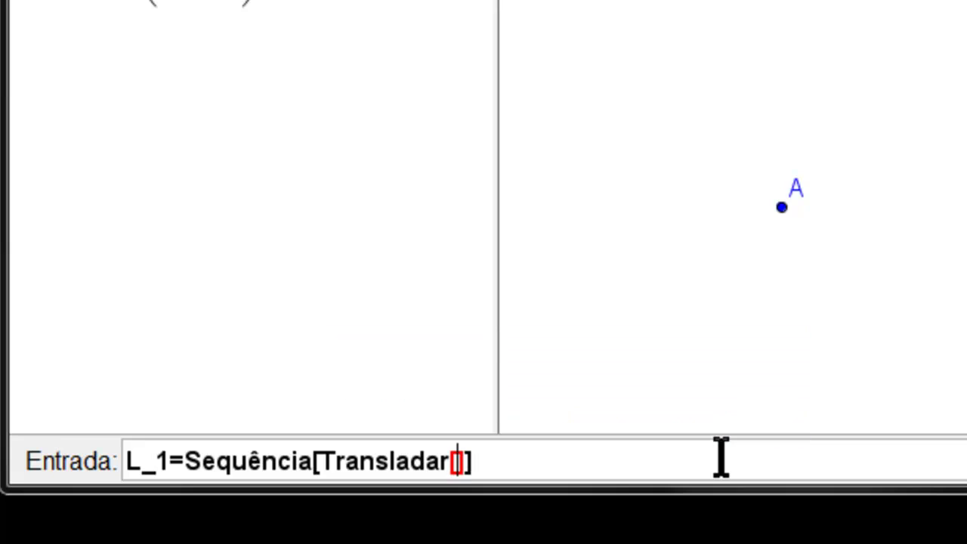
type("A")
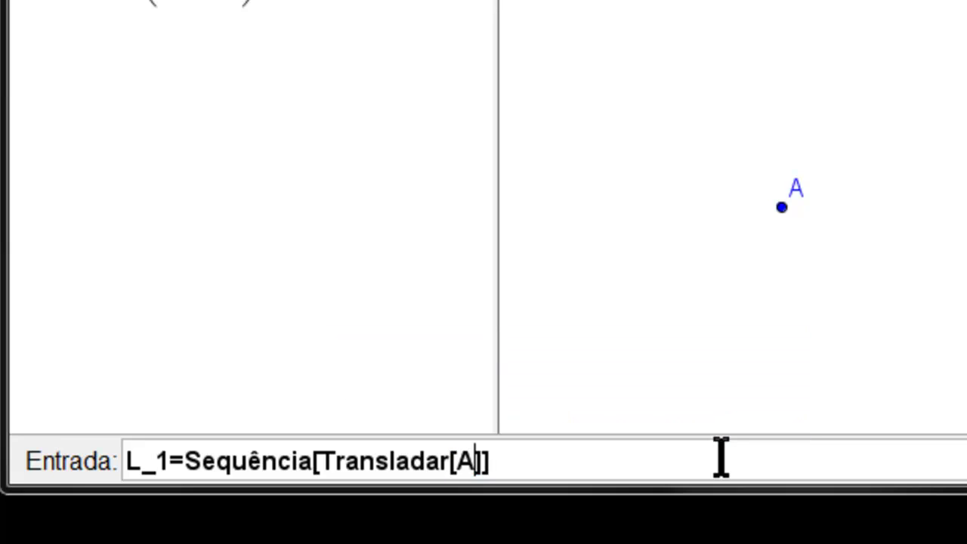
type("B,v*i/n")
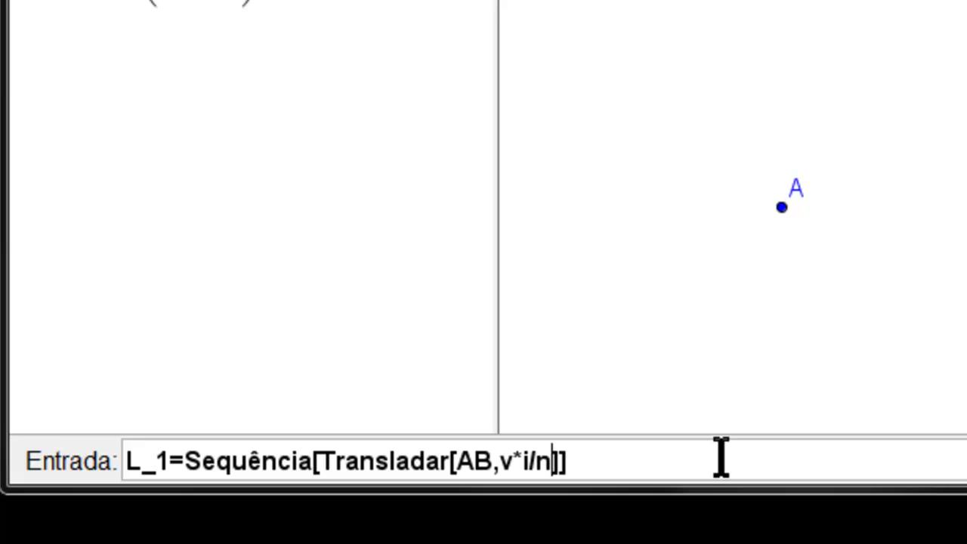
type("],i,")
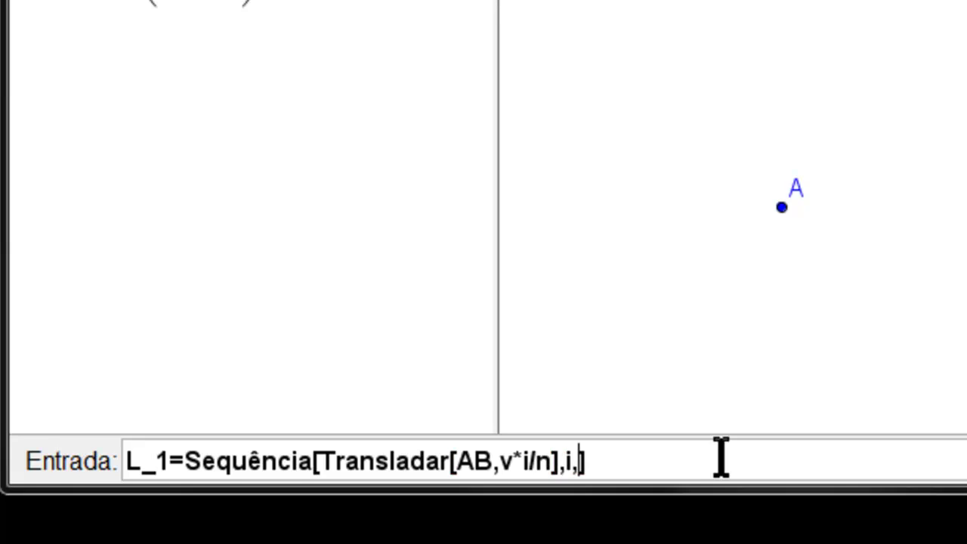
type("0,n")
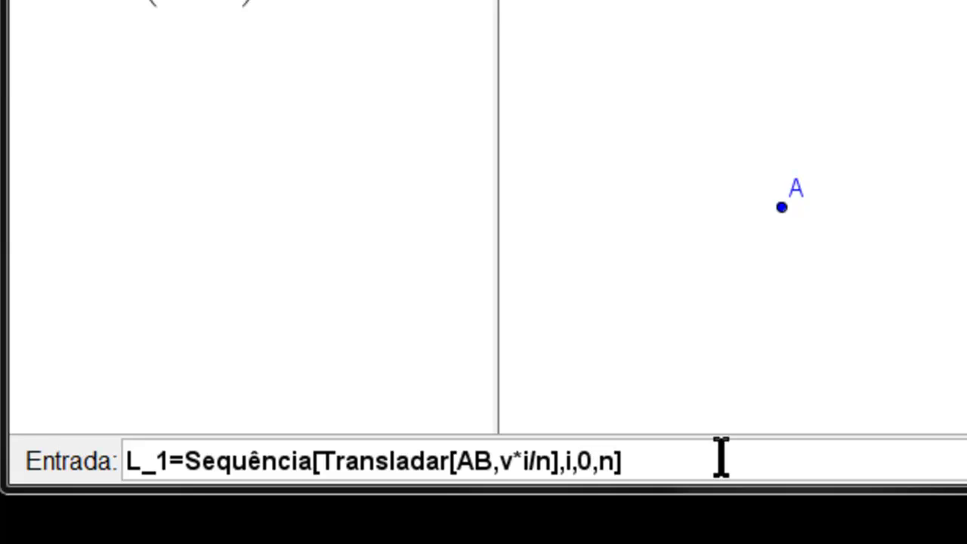
Step: Create list L_1 from the entered formula and set slider n to 6
left_click_drag(498, 461, 535, 463)
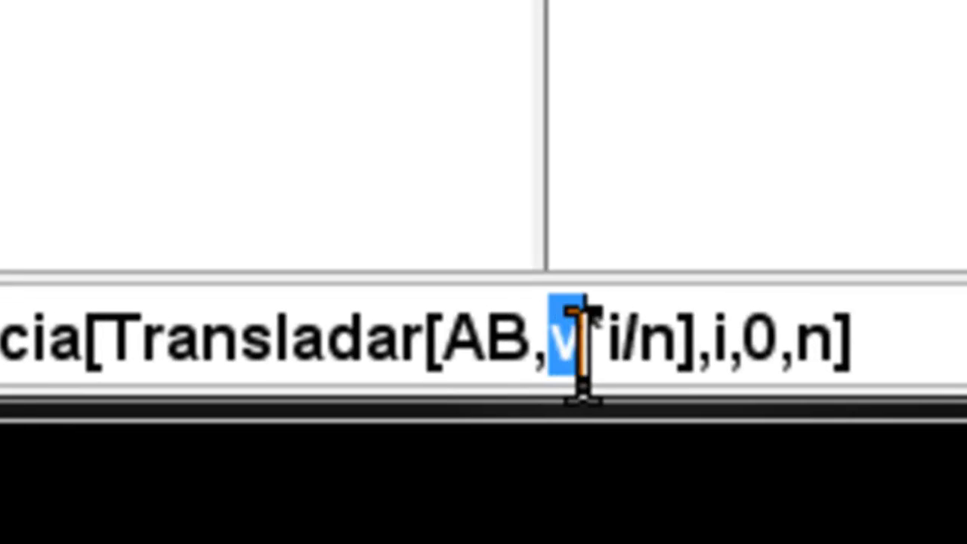
left_click_drag(641, 355, 655, 361)
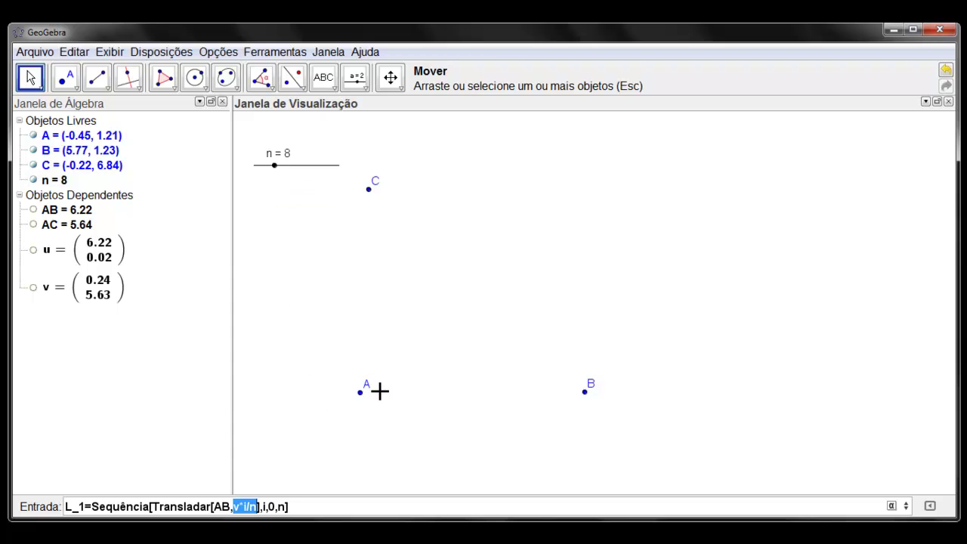
left_click(263, 506)
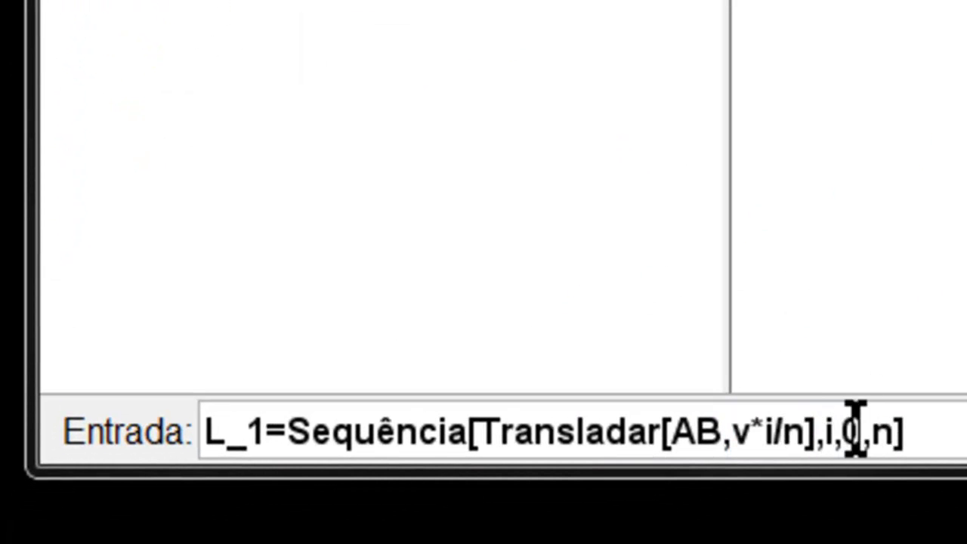
double_click(830, 431)
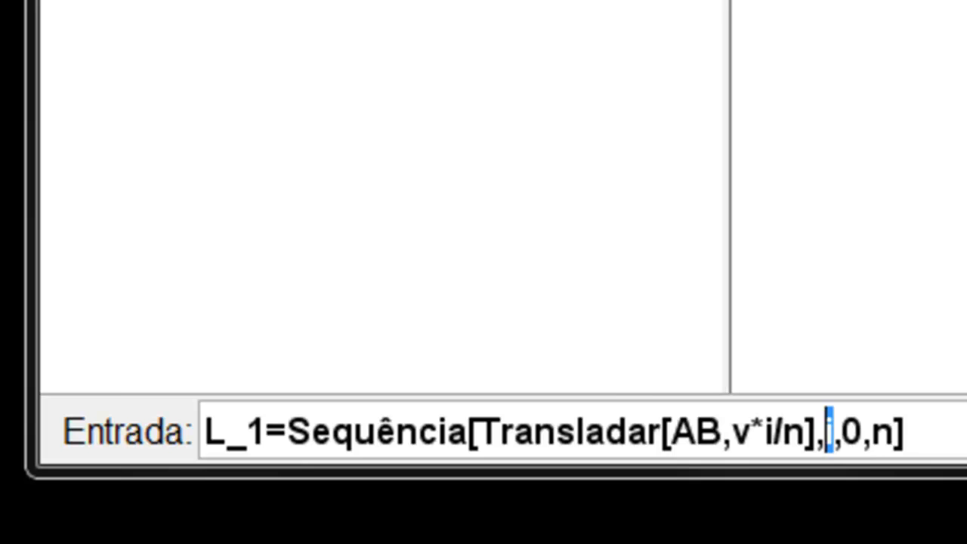
left_click(914, 434)
key("Return")
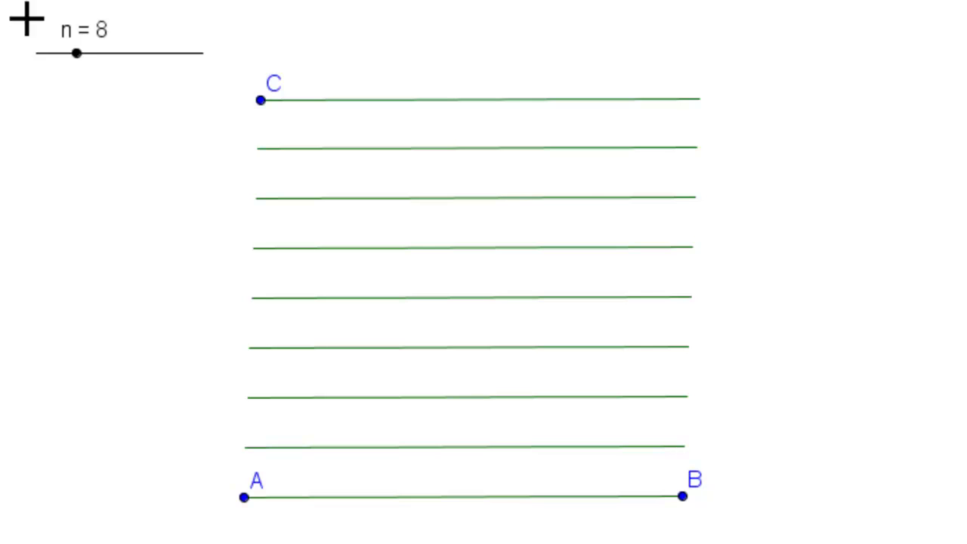
mouse_move(77, 59)
left_mouse_down()
mouse_move(127, 58)
mouse_move(65, 59)
left_mouse_up()
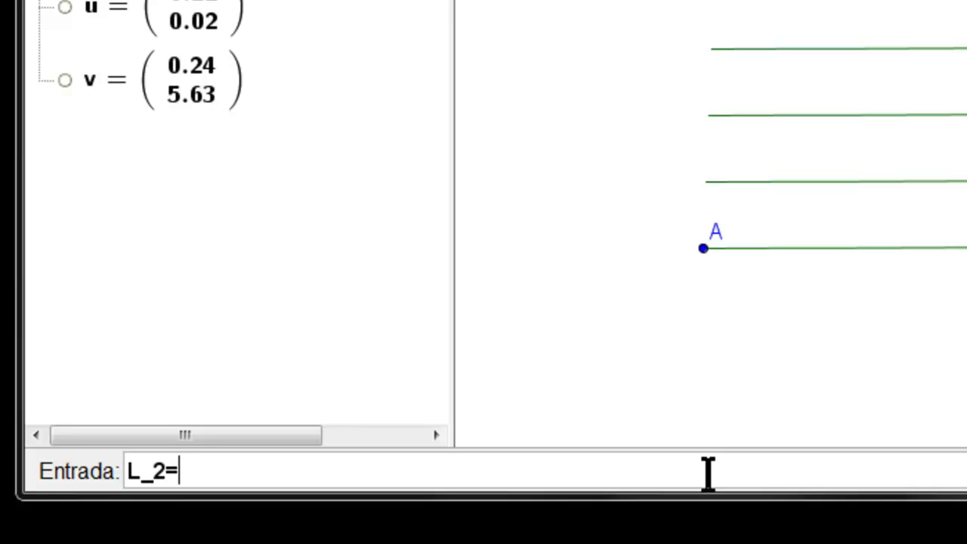
Step: Create a list of translated copies of segment AC with the formula L_2=Sequência[Transladar[AC,u*i/n],i,0,n]
type("Sequ")
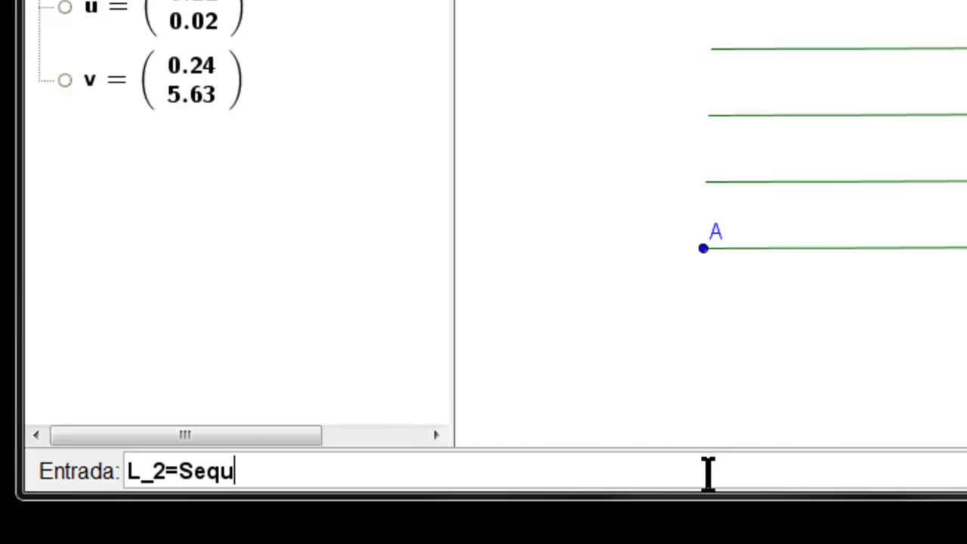
type("ência[")
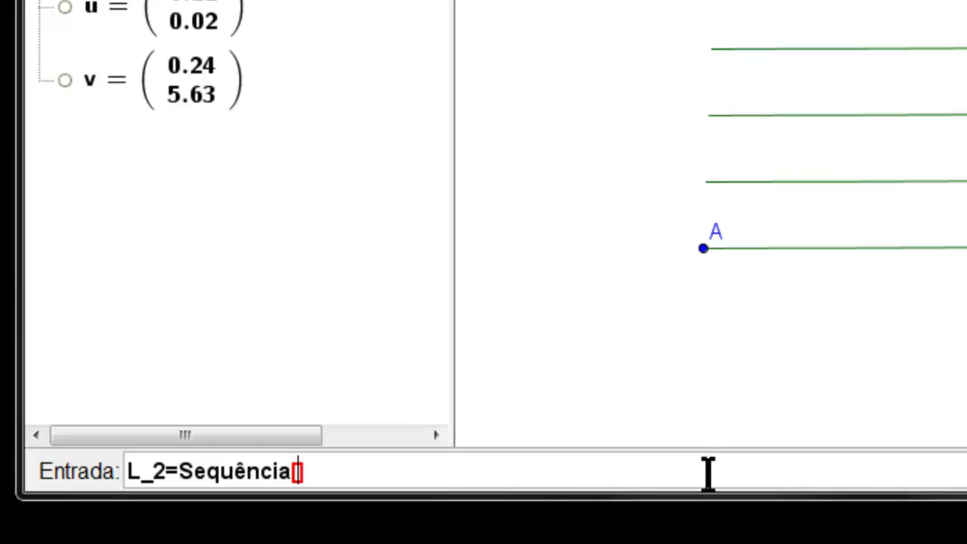
type("Transla")
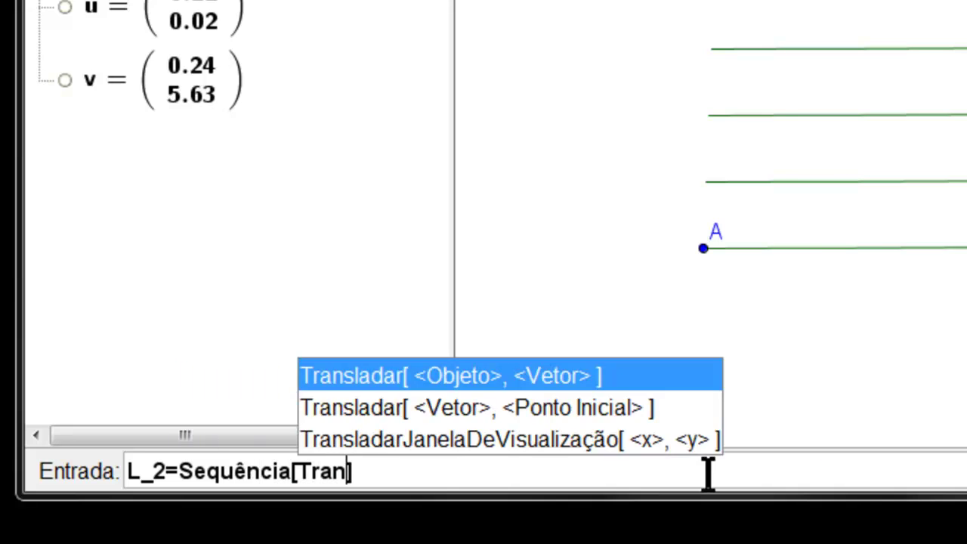
type("dar")
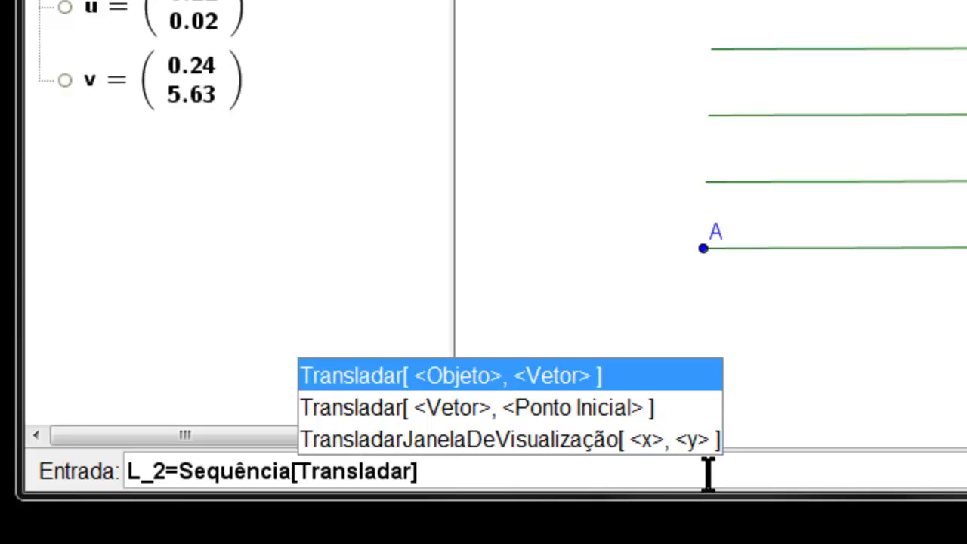
type("[")
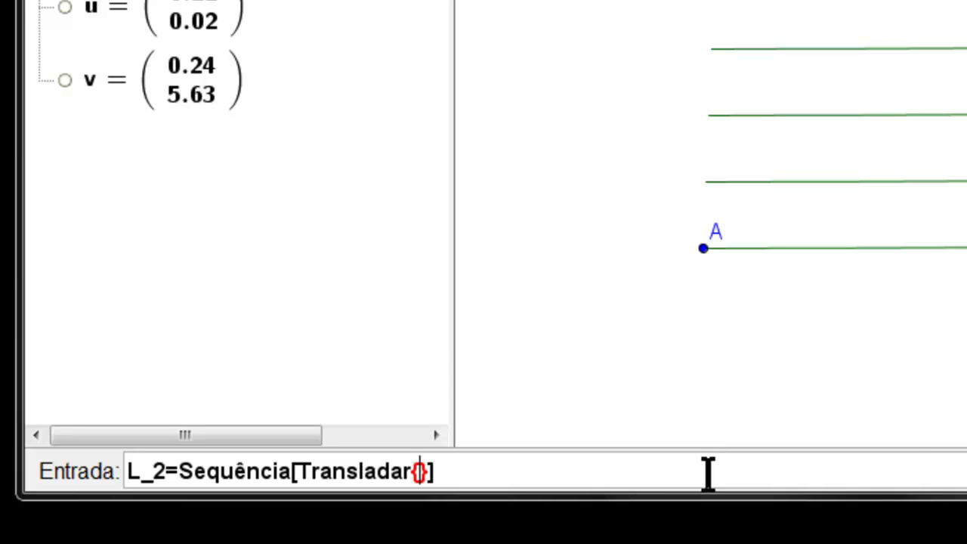
type("A")
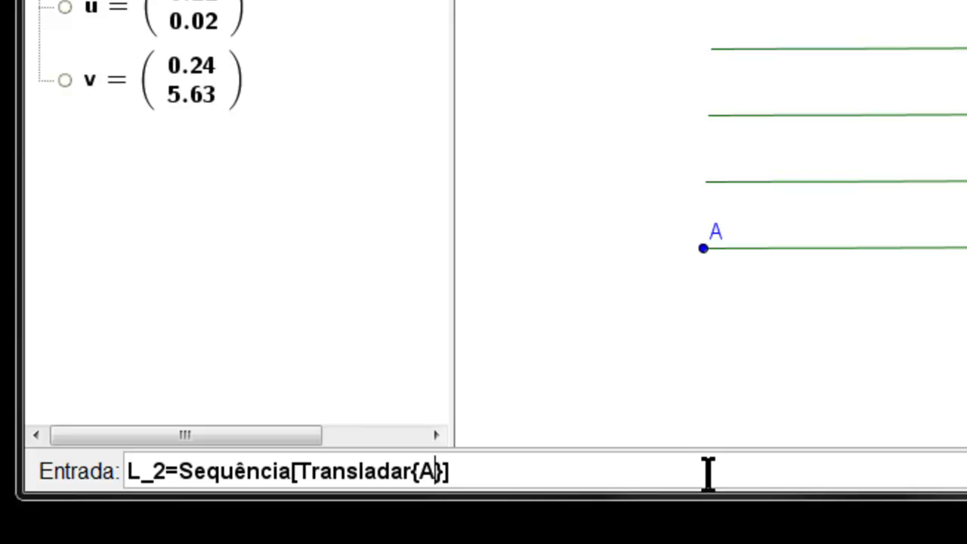
key("BackSpace")
key("BackSpace")
type("[AC")
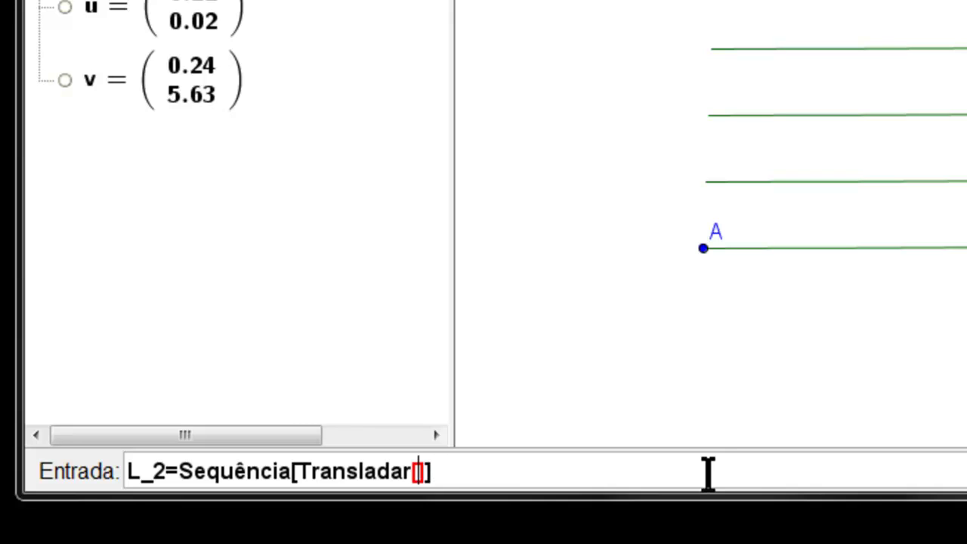
type(",")
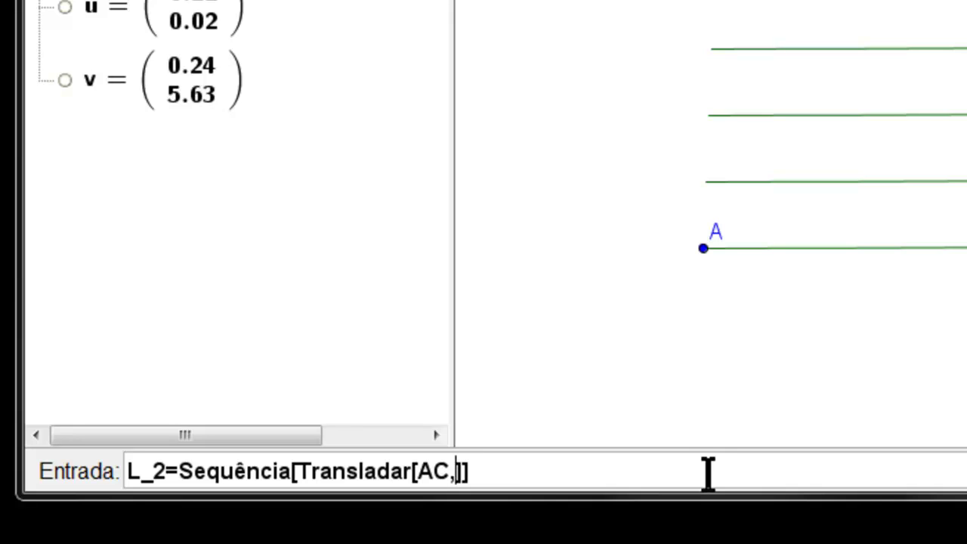
type("u")
type("*i")
type("/n]")
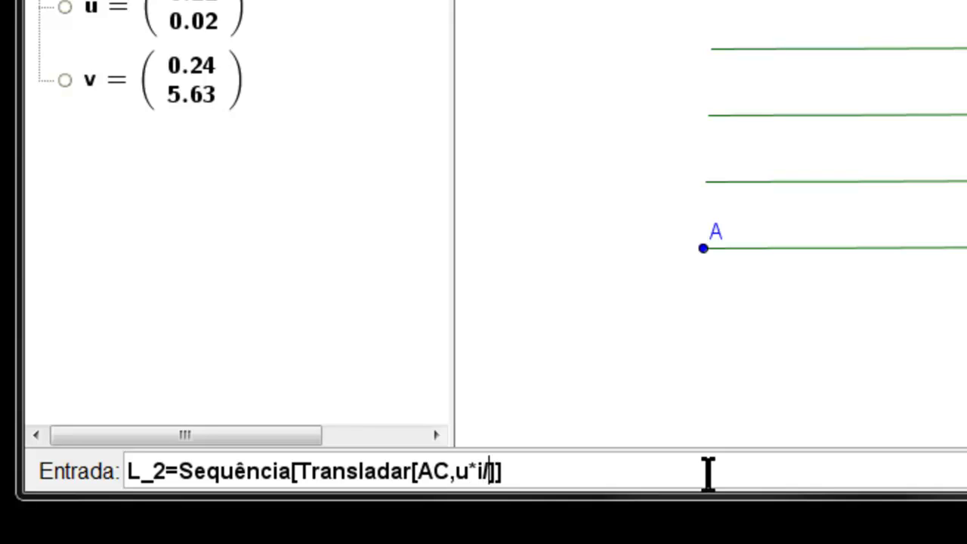
type(",")
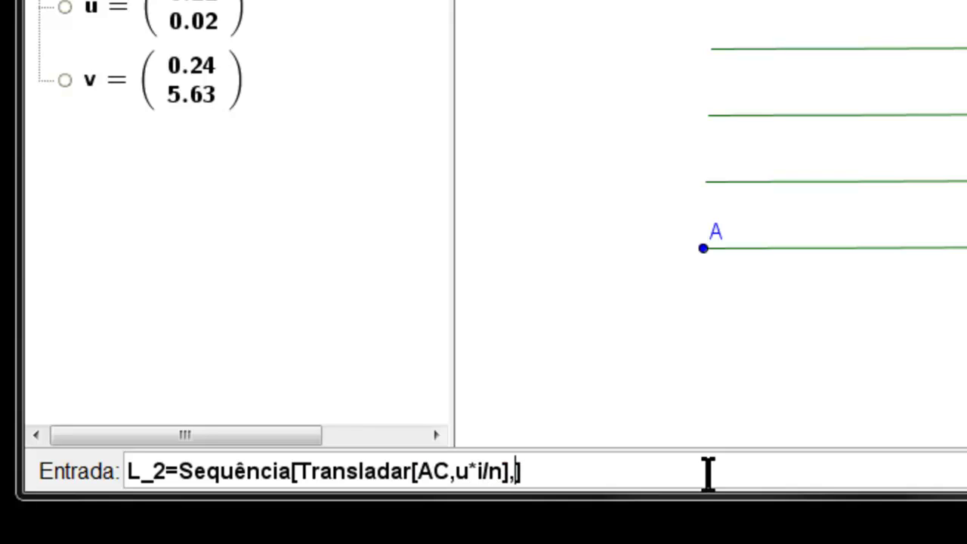
type("i,1")
key("BackSpace")
type("0,n")
key("Return")
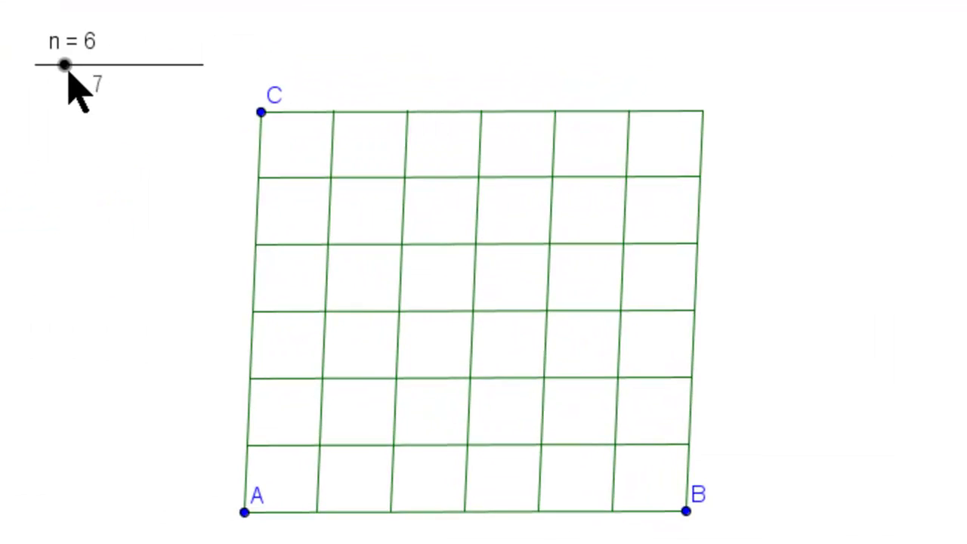
Step: Vary slider n to test the grid and leave it at 7
left_click_drag(269, 166, 280, 170)
mouse_move(86, 77)
left_mouse_down()
mouse_move(115, 86)
mouse_move(70, 88)
left_mouse_up()
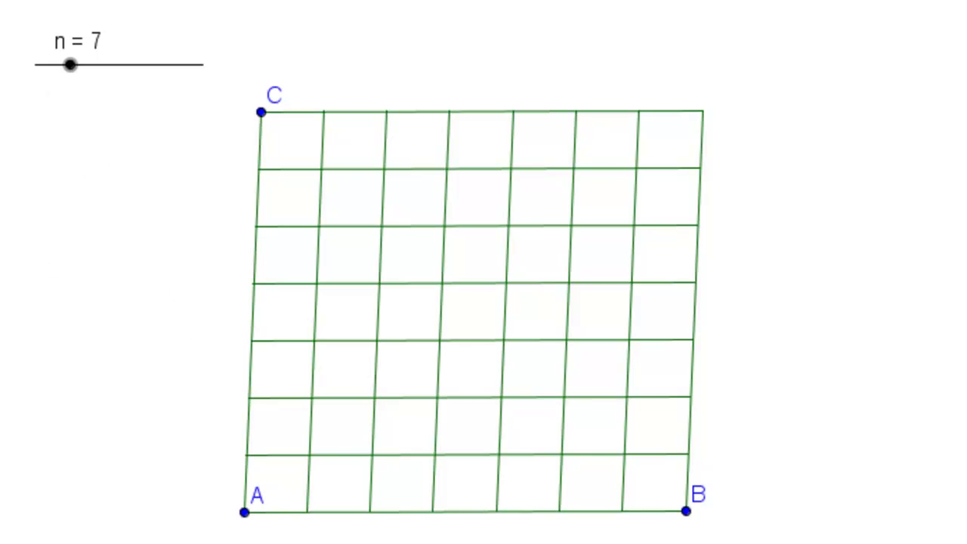
Step: Select both lists L_1 and L_2 and change their color to dark gray
left_click(137, 227)
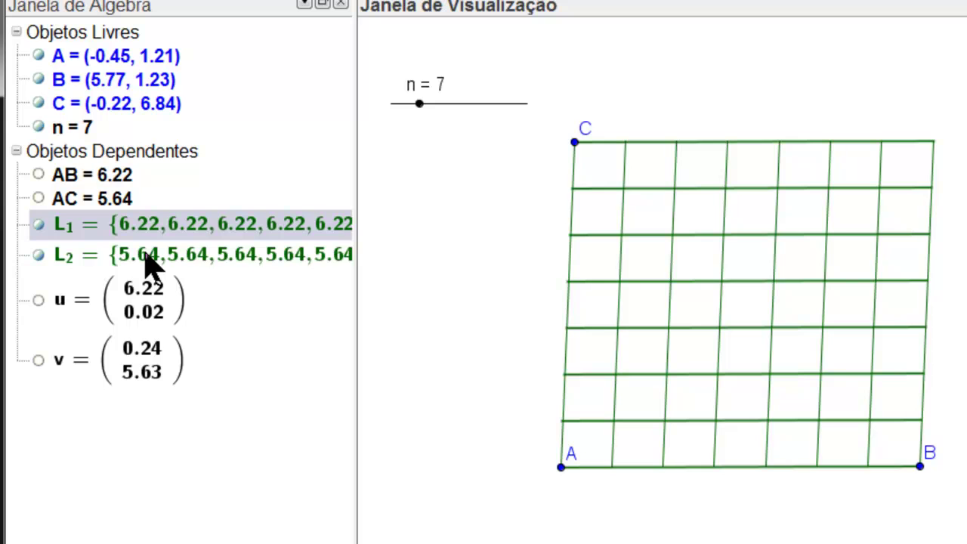
left_click(151, 257, "ctrl")
right_click(148, 256)
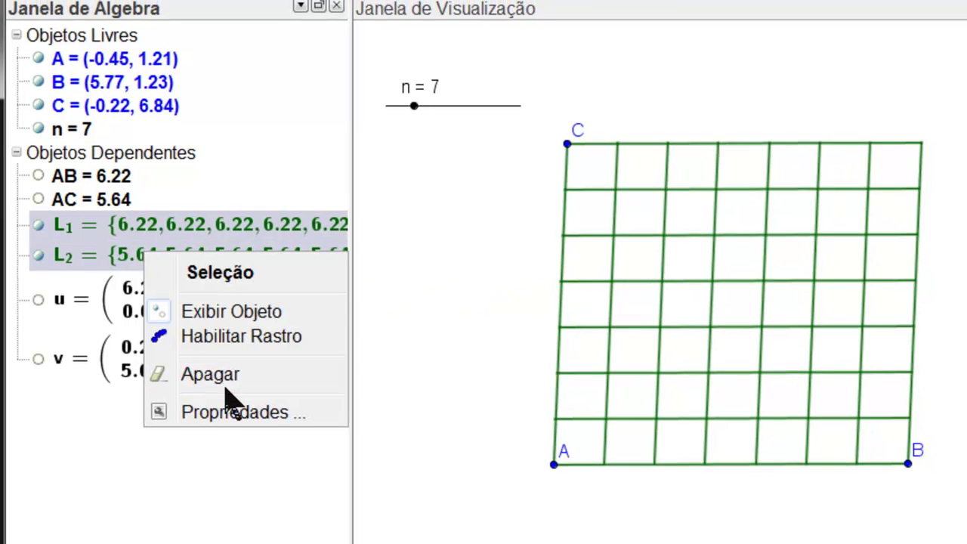
left_click(228, 412)
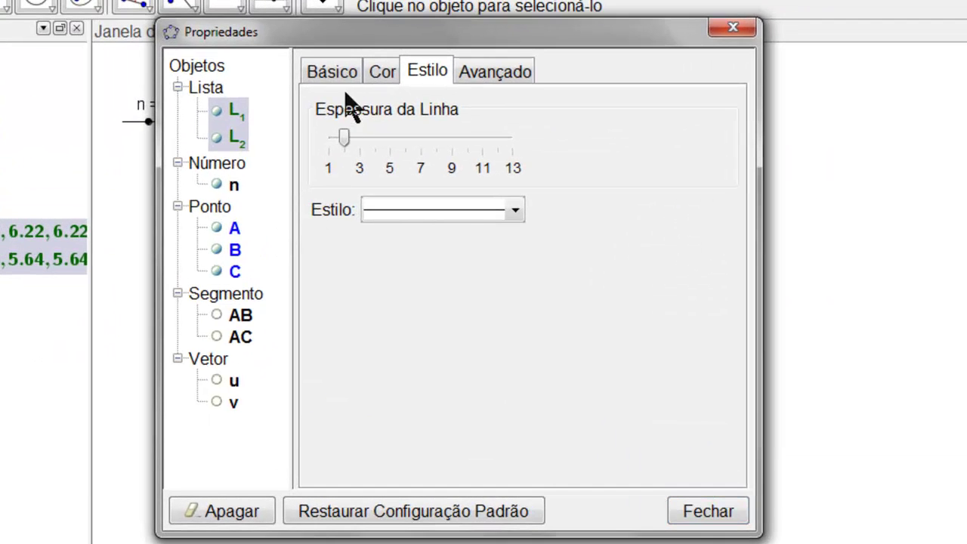
left_click(380, 74)
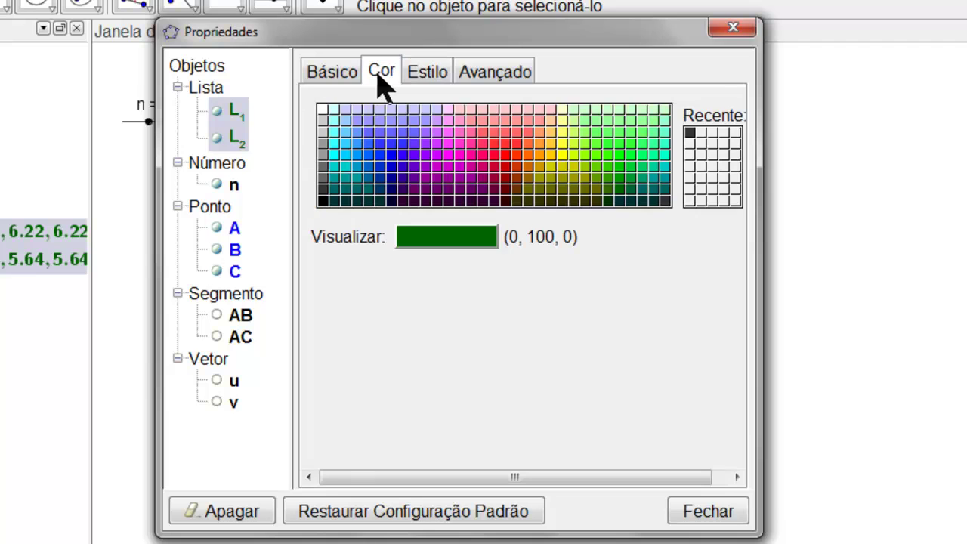
left_click(323, 195)
Step: Set the line thickness of lists L_1 and L_2 to 1 and close their properties
left_click(432, 72)
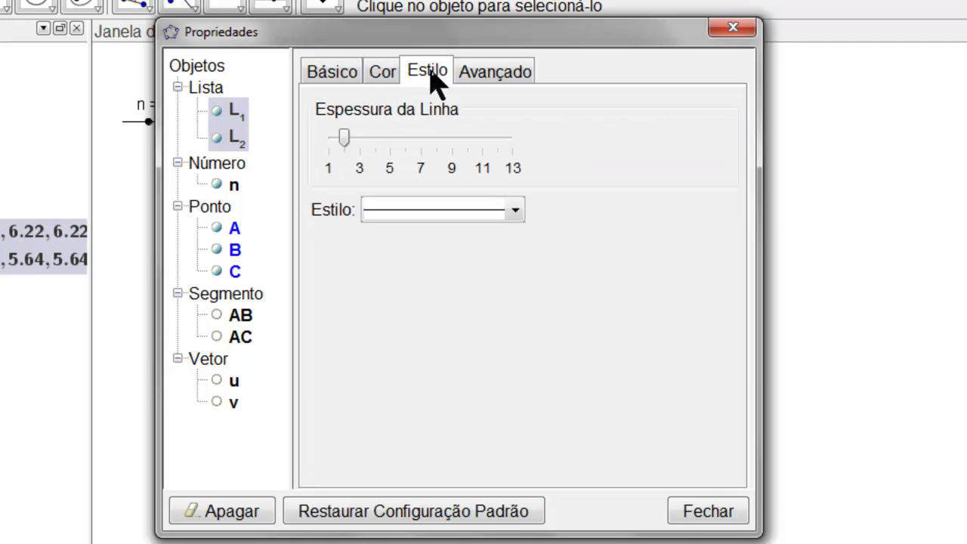
left_click_drag(342, 139, 329, 142)
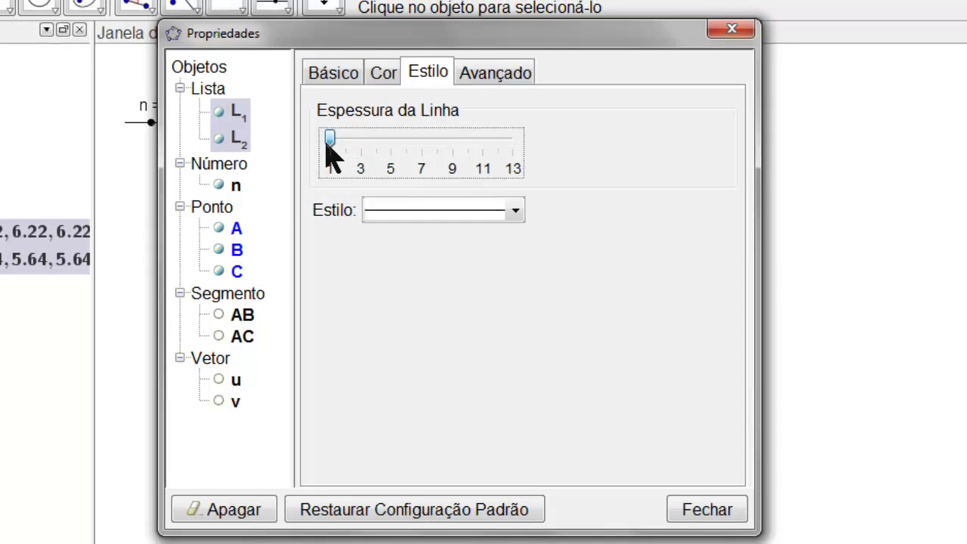
left_click(707, 509)
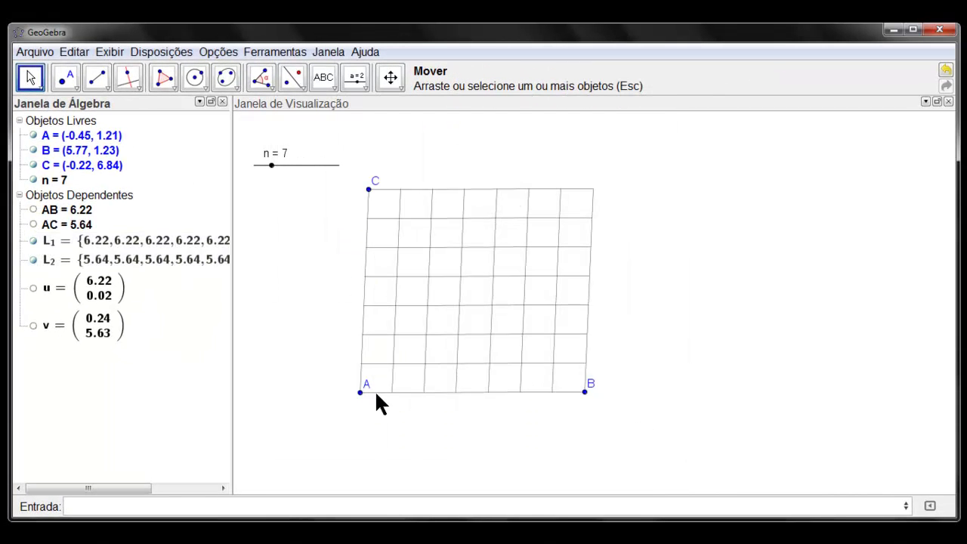
Step: Move point A's label below the point, set slider n to 12, and place C almost directly above A at about (-0.43, 6.41)
left_click_drag(370, 391, 354, 406)
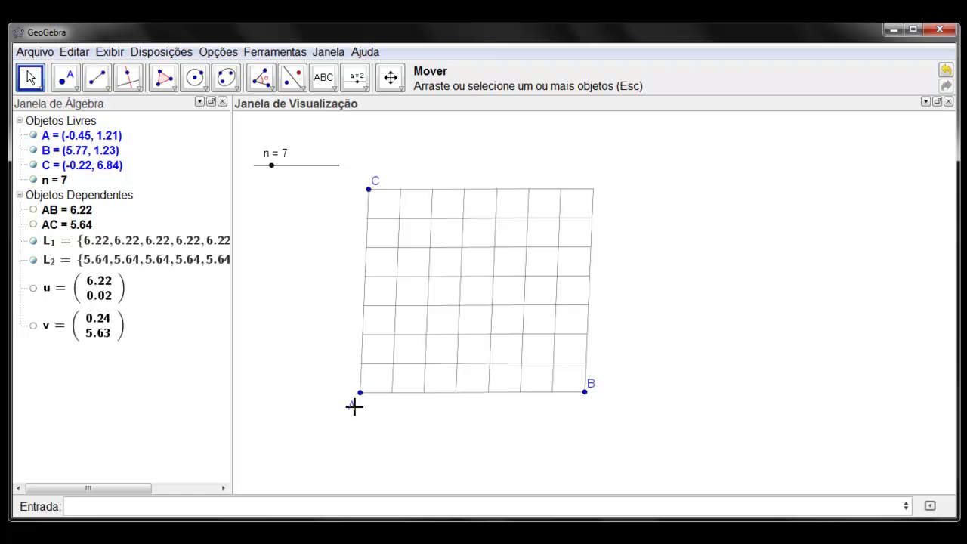
left_click_drag(271, 165, 285, 166)
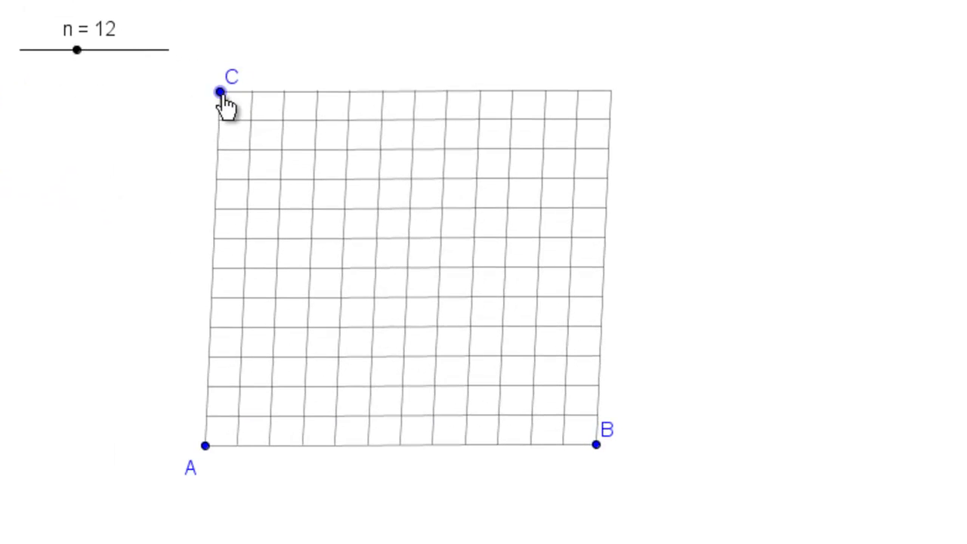
left_click_drag(221, 93, 210, 122)
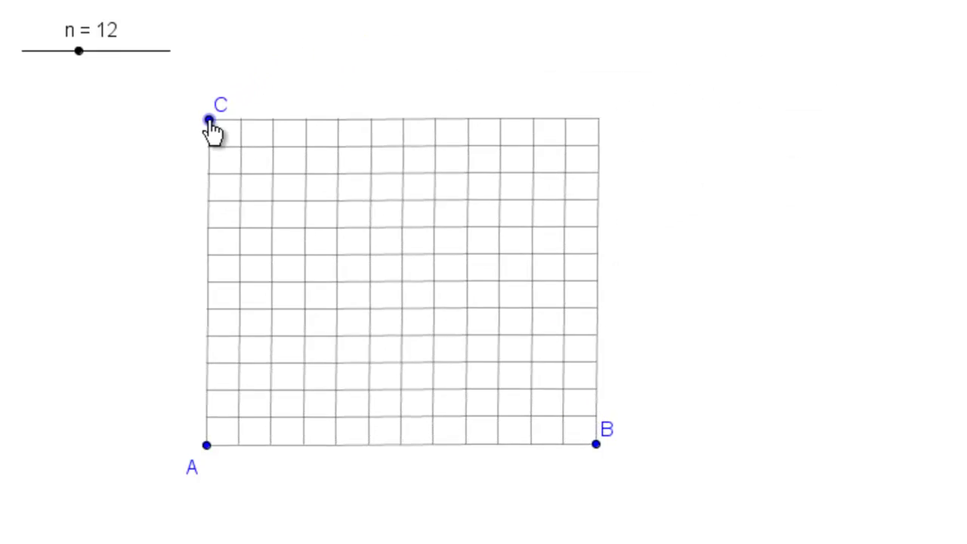
Step: Show the background grid (Malha) in the graphics view and return to the Move tool
left_click(390, 77)
right_click(408, 151)
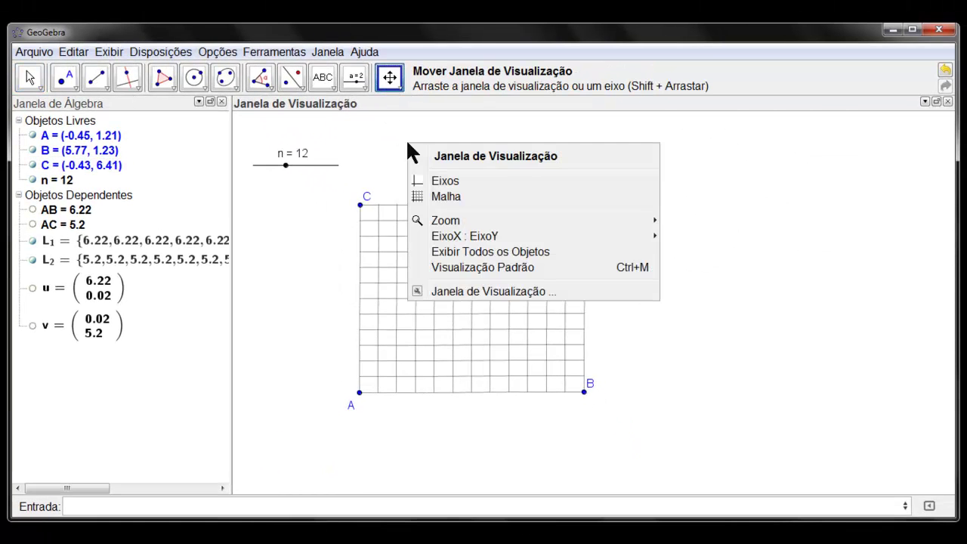
left_click(447, 197)
left_click(35, 80)
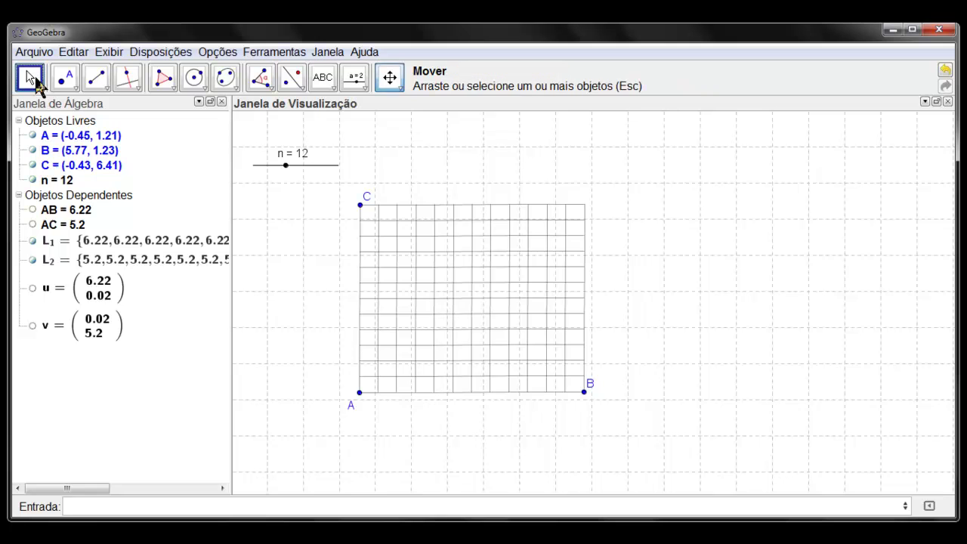
Step: Snap the corner points to the background grid, with C at (-1, 7), A at (-1, 1) and B at (6, 1)
left_click_drag(359, 205, 342, 186)
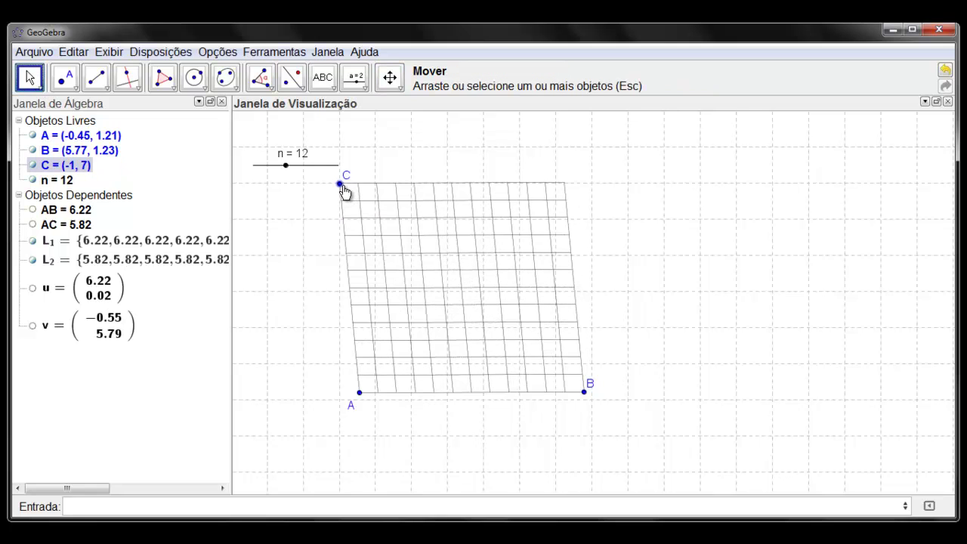
left_click(360, 394)
left_click_drag(362, 398, 339, 400)
left_click(584, 392)
left_click_drag(586, 397, 592, 401)
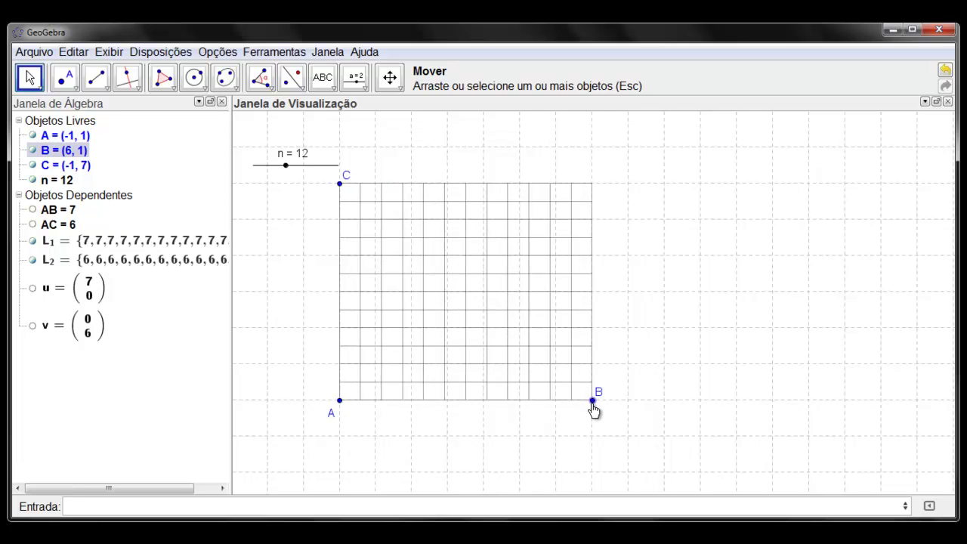
Step: Set slider n to 5, move point B to (5, 1), and set n to 7
left_click_drag(285, 166, 266, 167)
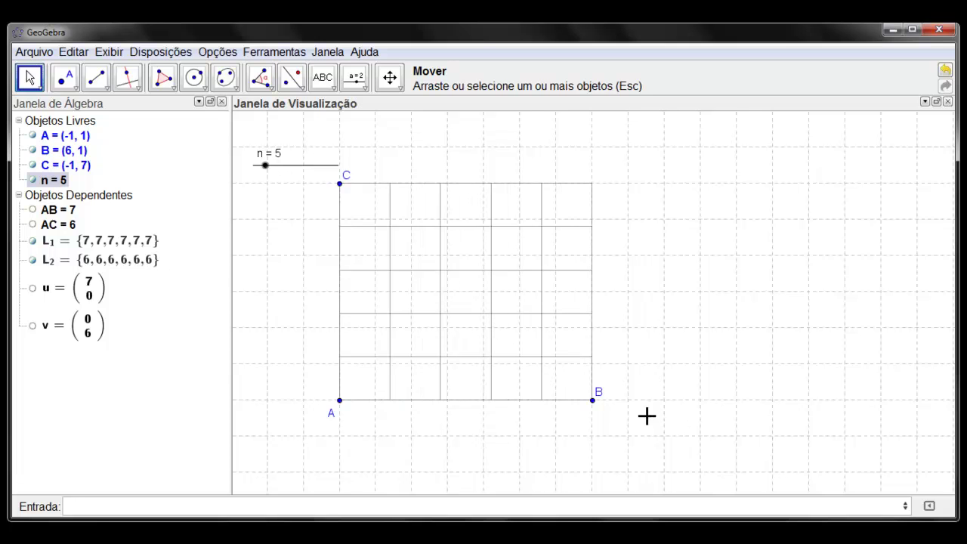
left_click_drag(592, 401, 556, 401)
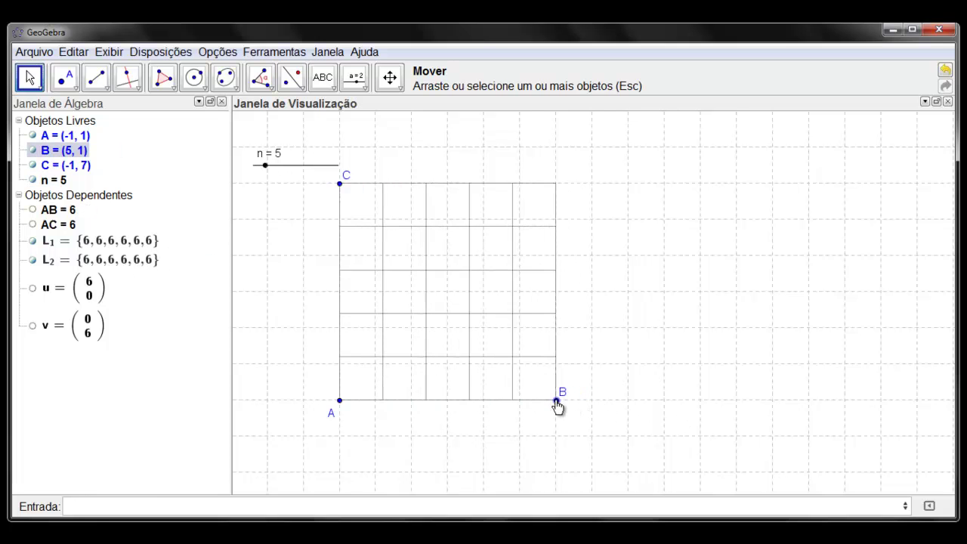
left_click_drag(266, 166, 270, 166)
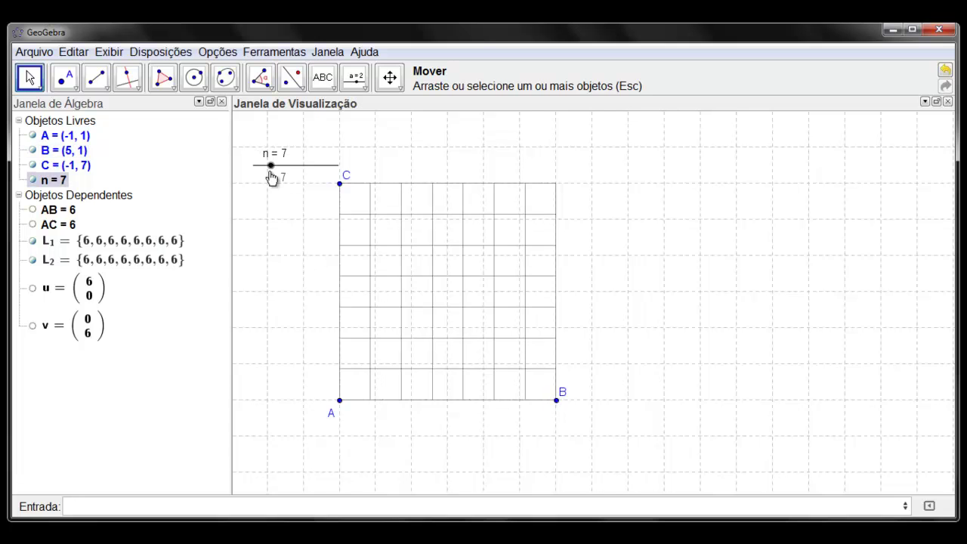
Step: Move point C to (-1, 6) and point B to (4, 1), and set slider n to 5
left_click_drag(339, 185, 340, 224)
mouse_move(271, 165)
left_mouse_down()
mouse_move(283, 167)
mouse_move(271, 176)
left_mouse_up()
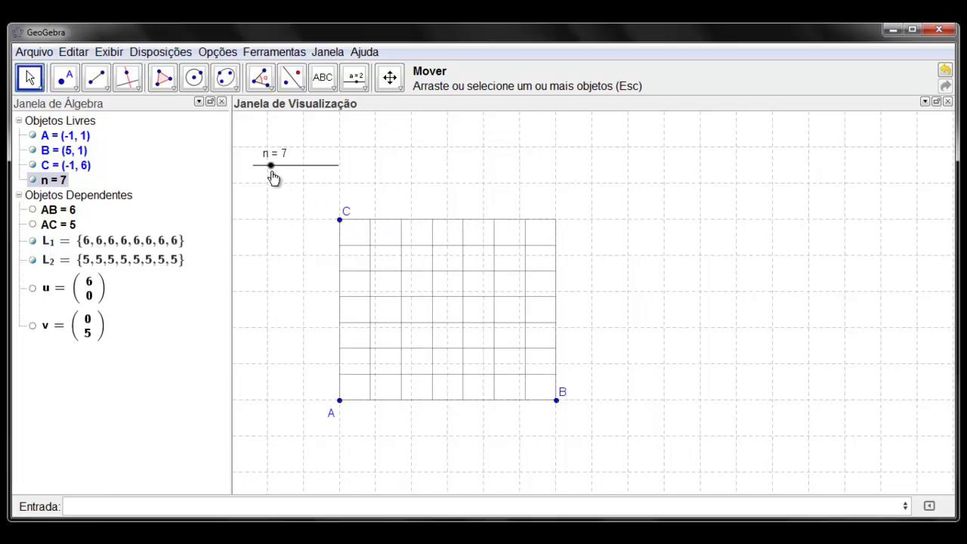
left_click_drag(555, 400, 522, 407)
mouse_move(274, 173)
left_mouse_down()
mouse_move(285, 175)
mouse_move(266, 174)
left_mouse_up()
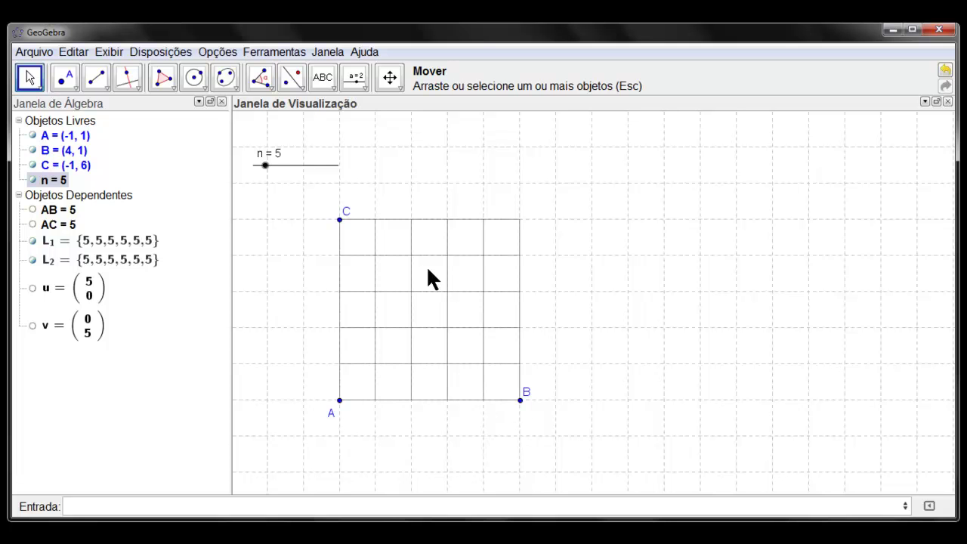
Step: Open the display options of the graphics view
left_click(390, 78)
right_click(378, 158)
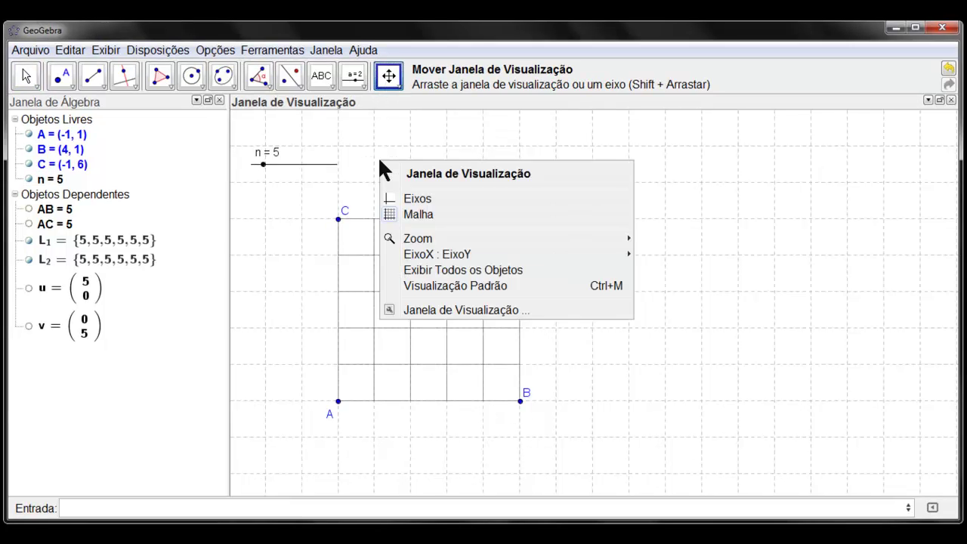
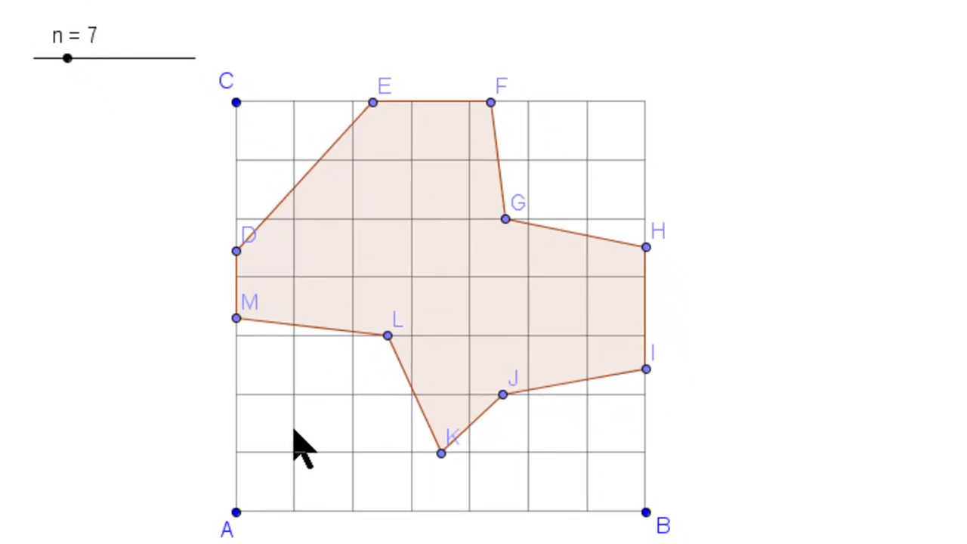
Step: Draw a small circle with its center N on a vertical line of list L_2 at (0.71, 2.09), passing through O at (0.71, 2.5)
left_click(353, 436)
key("Escape")
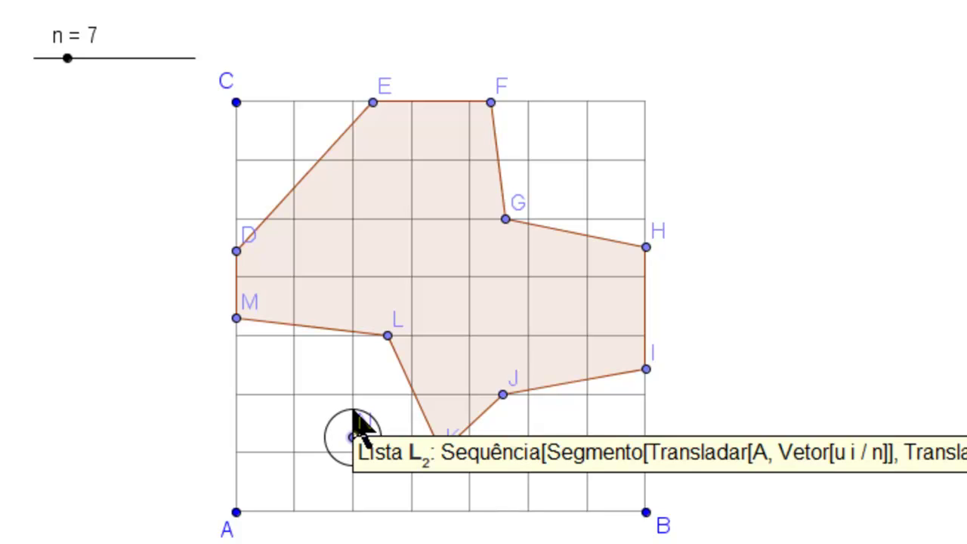
left_click(352, 409)
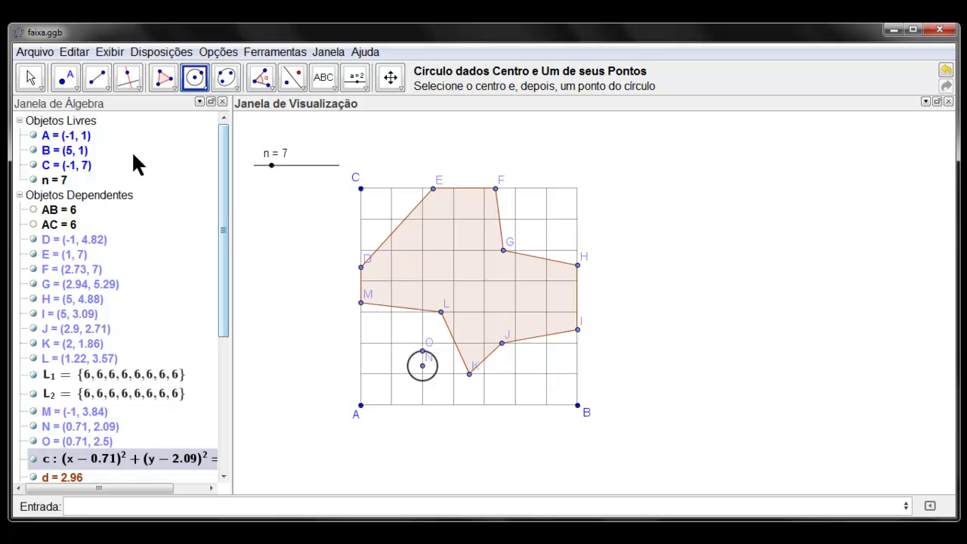
left_click(30, 79)
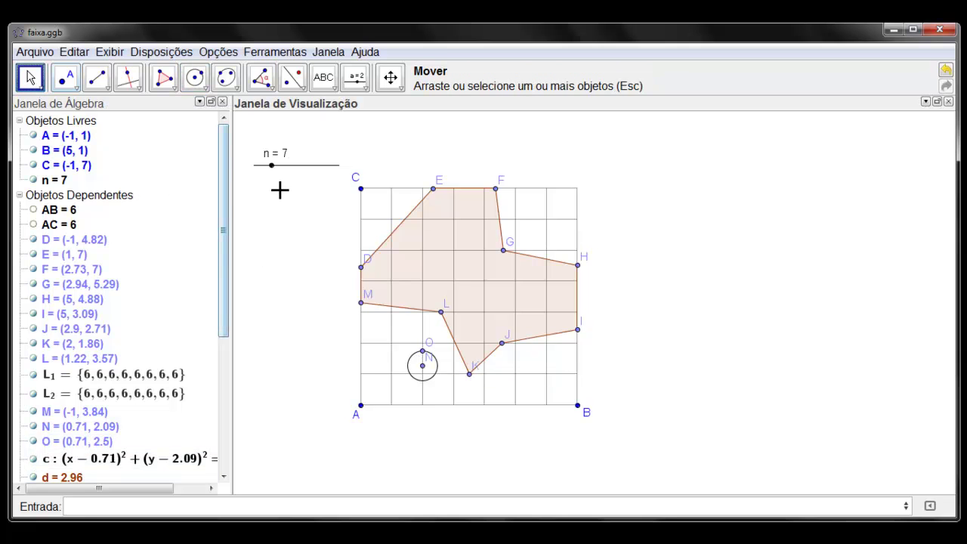
Step: Show the background grid (Malha) behind the polygon and circle
left_click(390, 79)
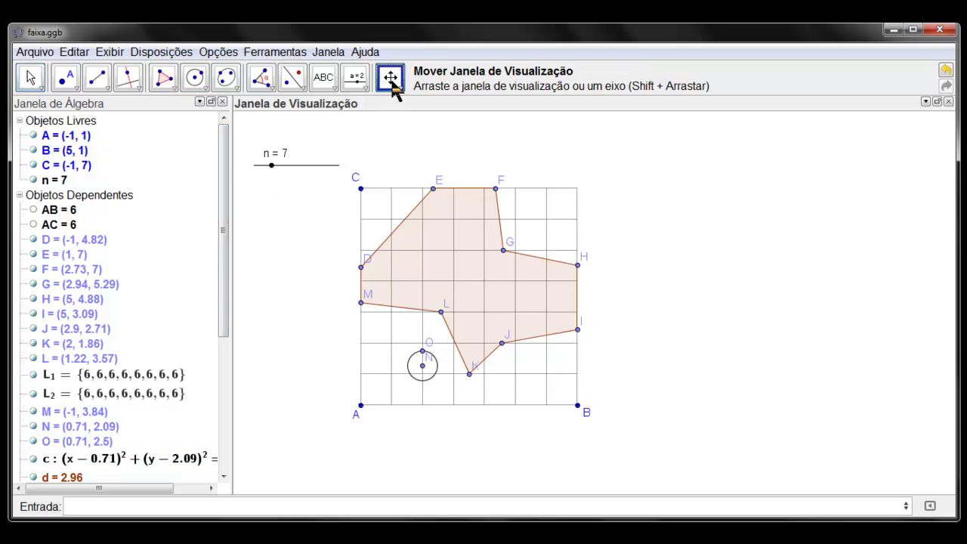
right_click(481, 157)
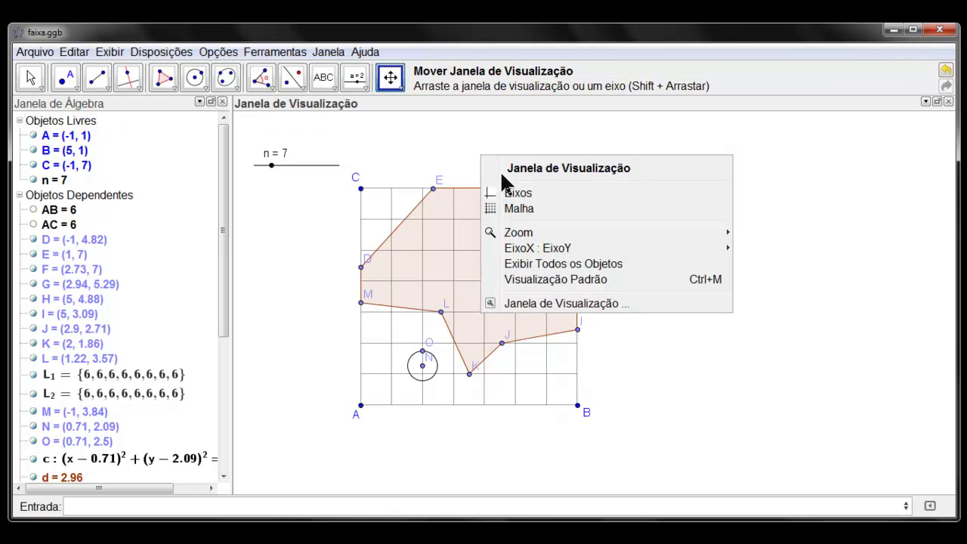
left_click(521, 210)
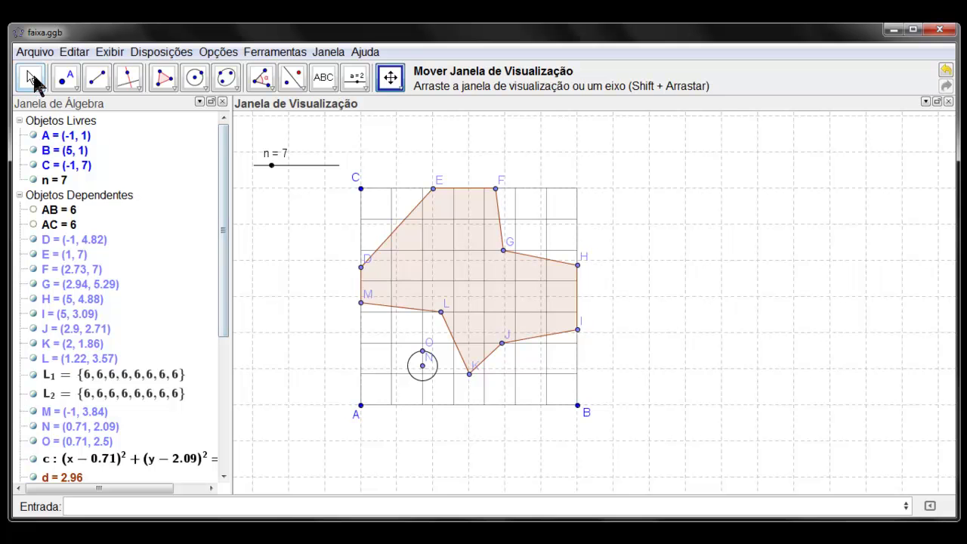
Step: Move point B to (6, 1) and point C up by one unit so the cells match the background grid
left_click(33, 77)
left_click(578, 407)
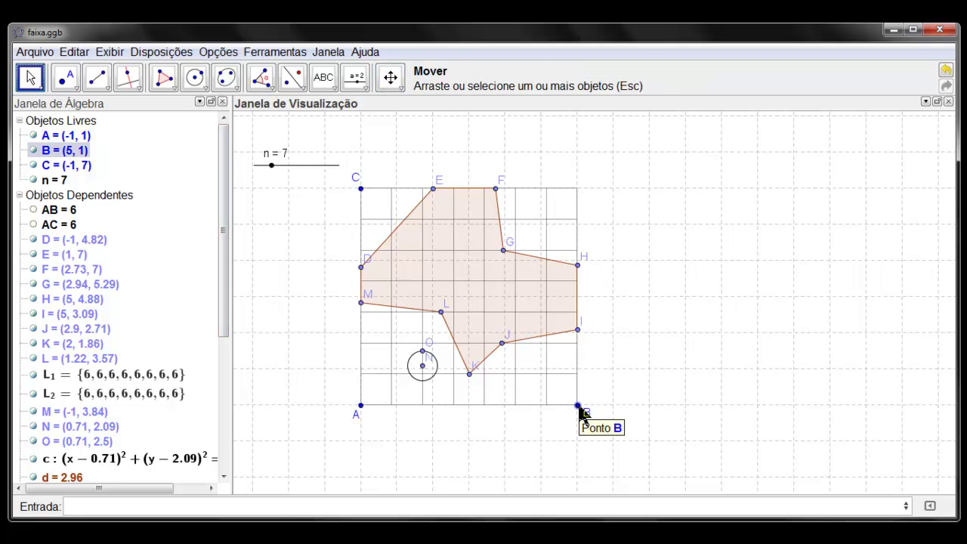
left_click_drag(579, 407, 614, 409)
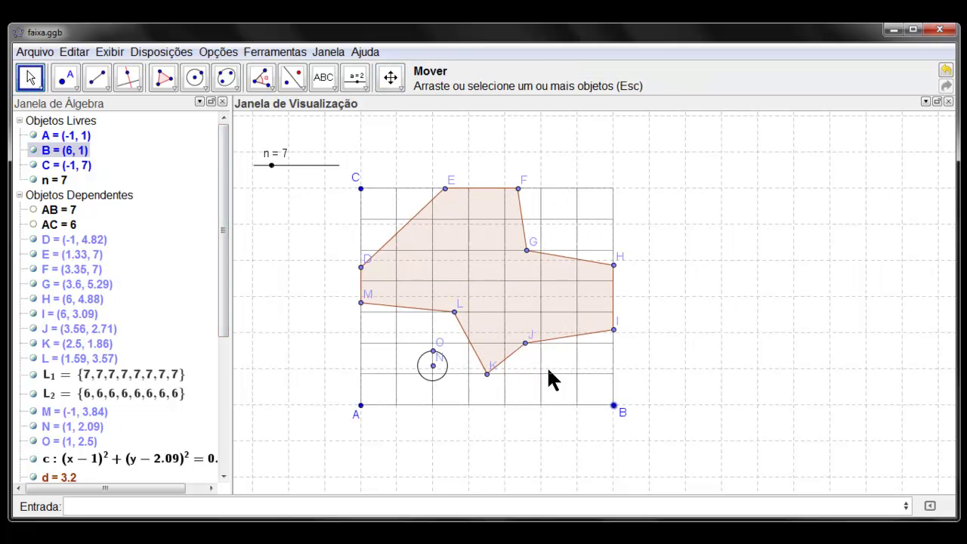
left_click_drag(360, 189, 361, 153)
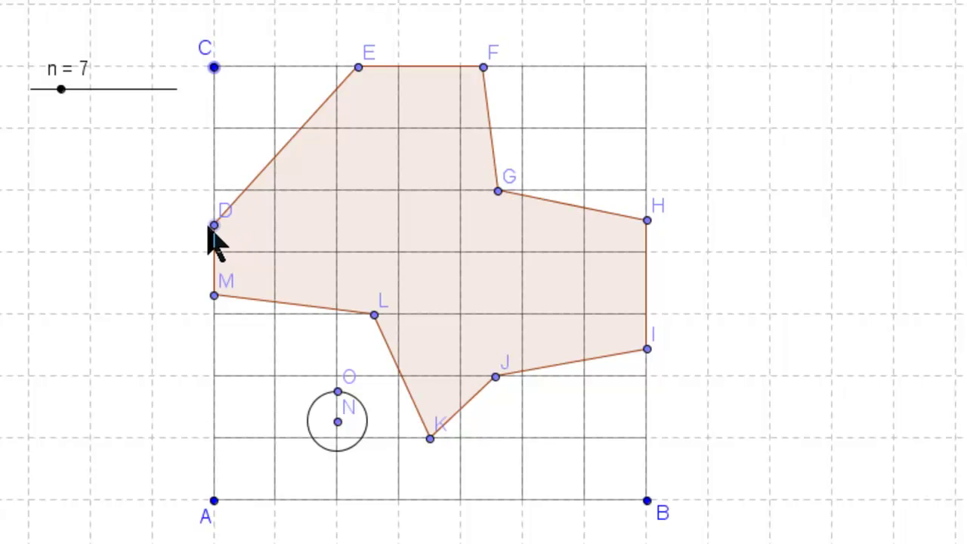
Step: Move polygon vertices D to (-1, 6), E to (1, 8), F to (3, 8), G to (3, 6) and H to (6, 6)
left_click_drag(214, 226, 214, 191)
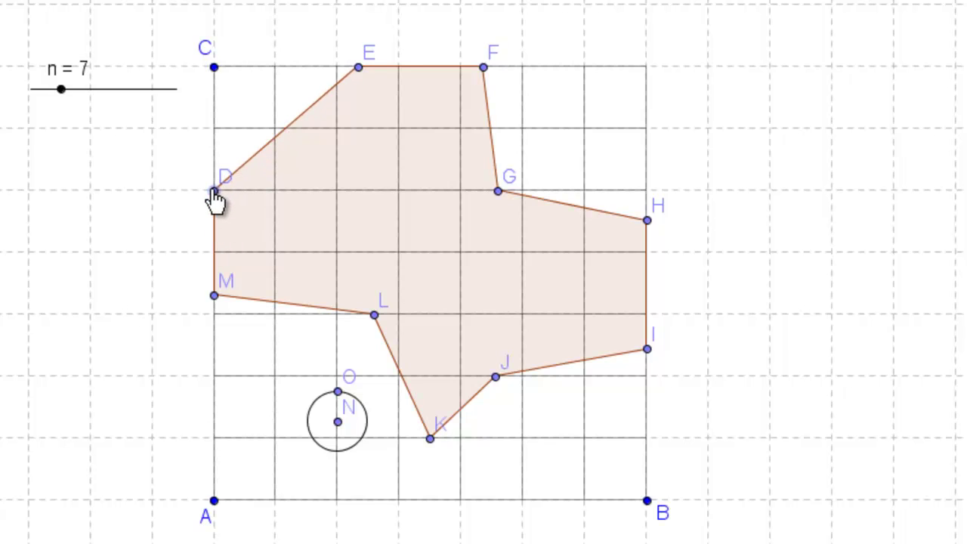
left_click_drag(358, 68, 338, 68)
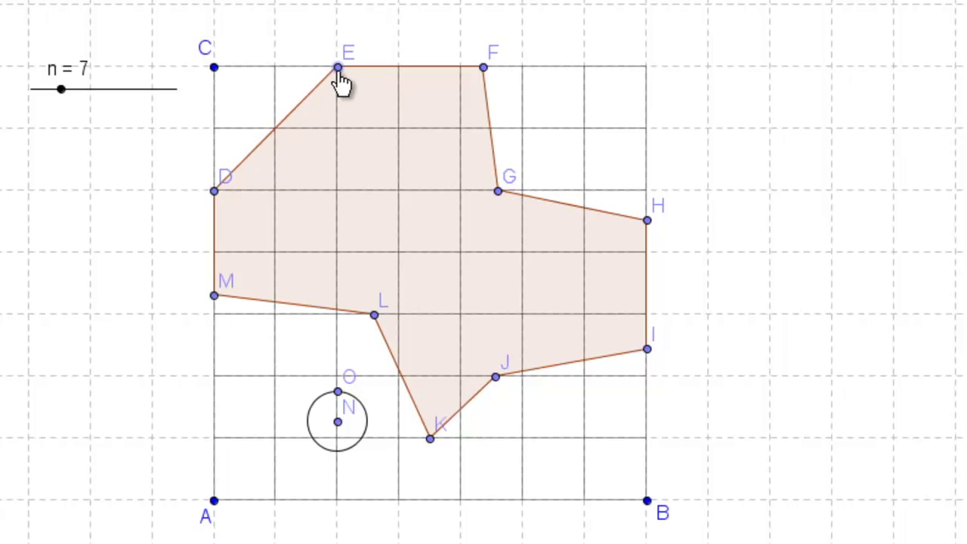
left_click_drag(483, 68, 462, 68)
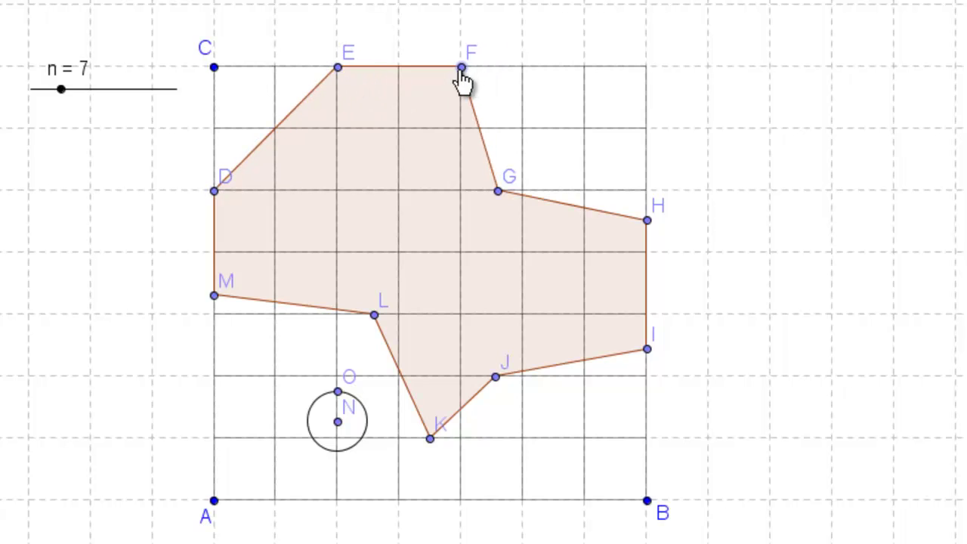
left_click_drag(498, 191, 461, 190)
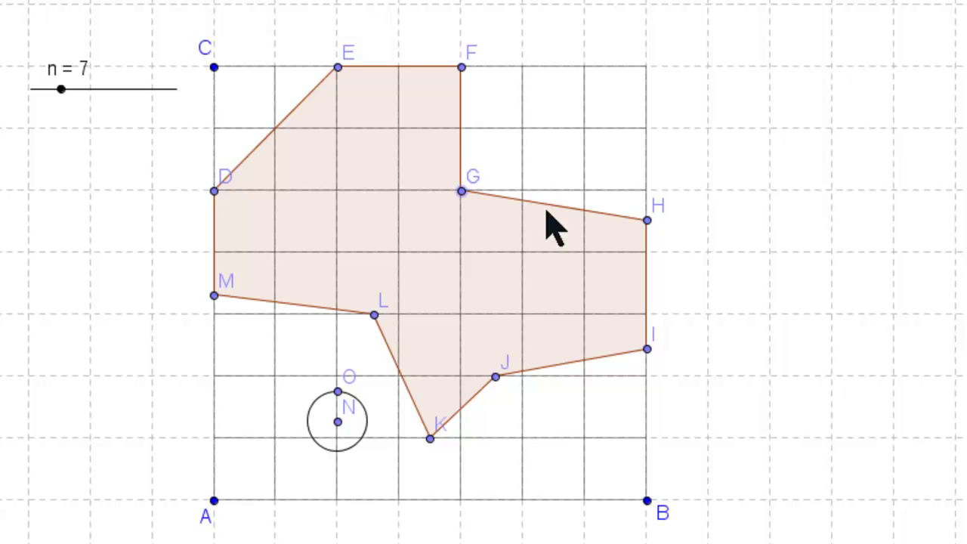
left_click_drag(645, 221, 644, 200)
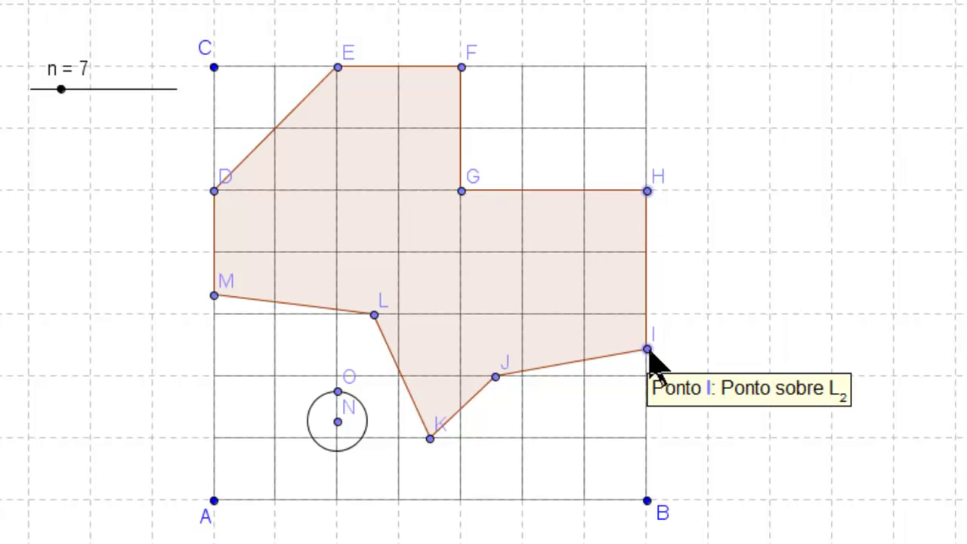
Step: Move polygon vertices I to (6, 4), L to (1.43, 5), M to (-1, 4), K to (2, 4), J to (3.93, 5) and G to (3.98, 7)
left_click_drag(647, 349, 647, 314)
left_click_drag(495, 376, 521, 315)
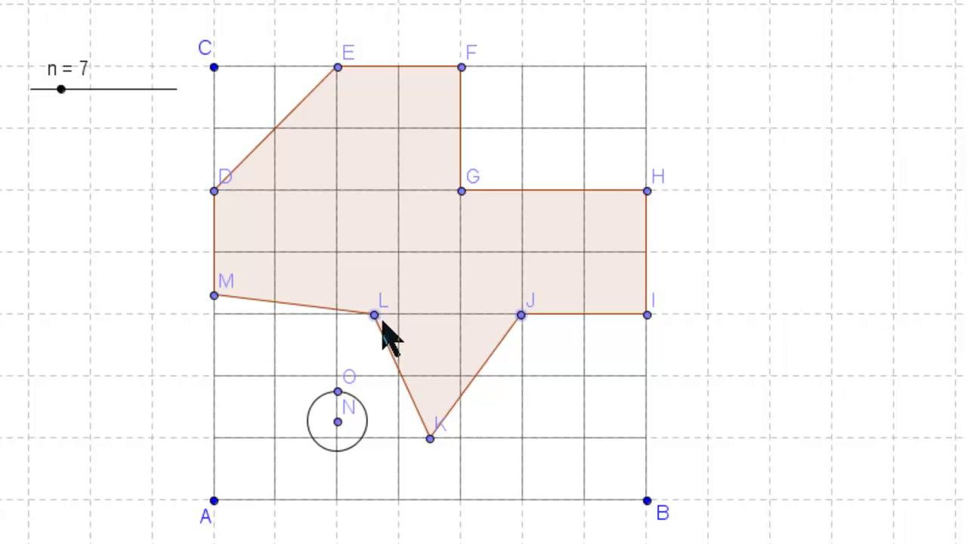
left_click_drag(376, 317, 367, 255)
left_click_drag(214, 298, 224, 327)
left_click_drag(430, 441, 399, 319)
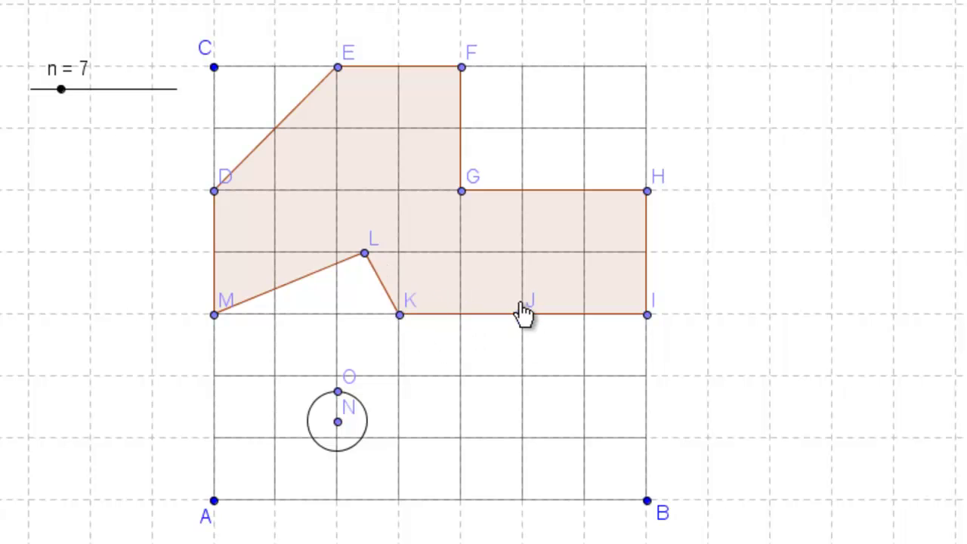
left_click_drag(524, 312, 524, 293)
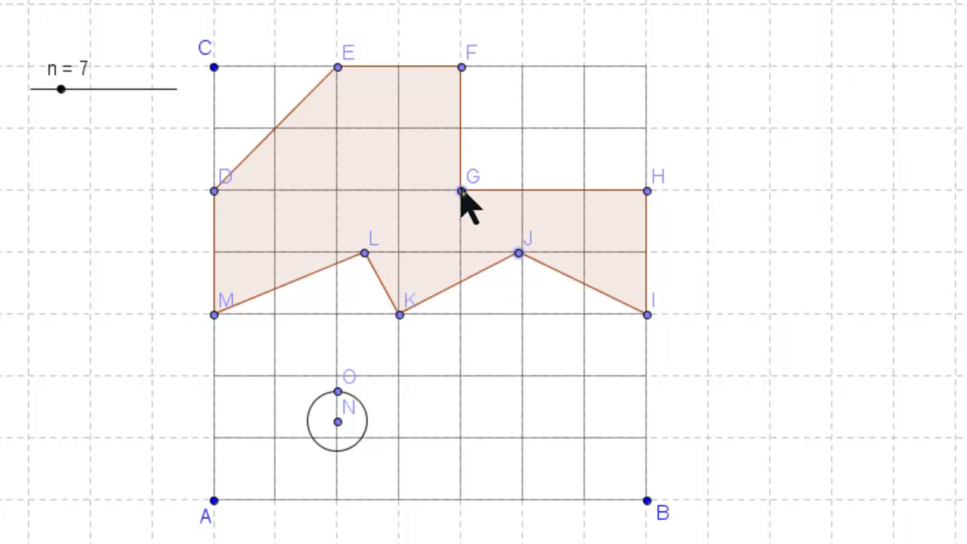
left_click_drag(485, 186, 523, 148)
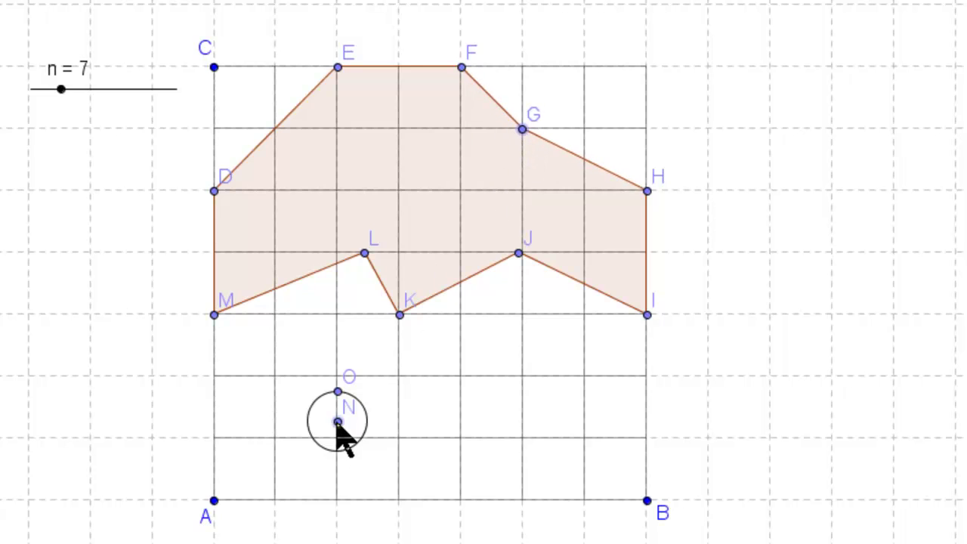
Step: Adjust the circle so its center N lies at (1, 3) and its point O at (1, 4)
left_click_drag(338, 392, 338, 376)
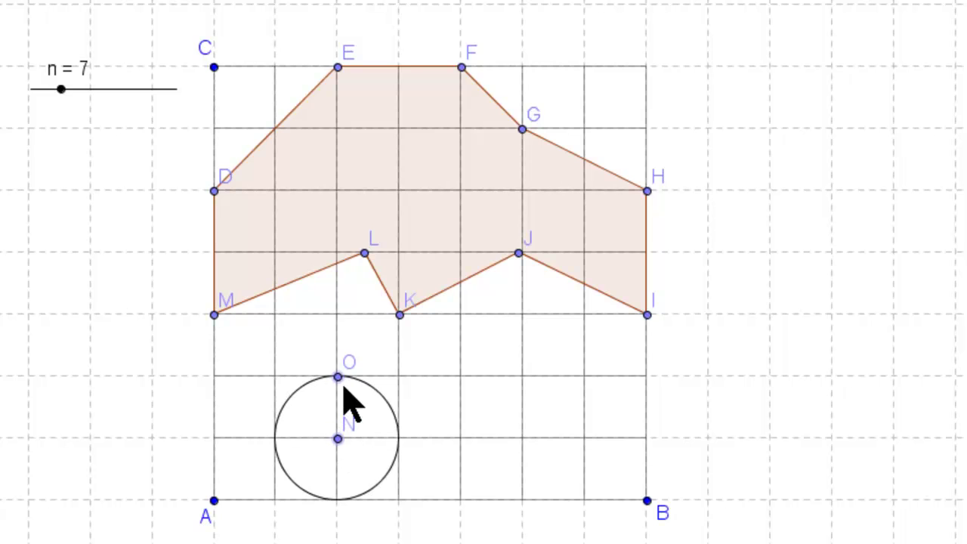
left_click_drag(338, 376, 338, 314)
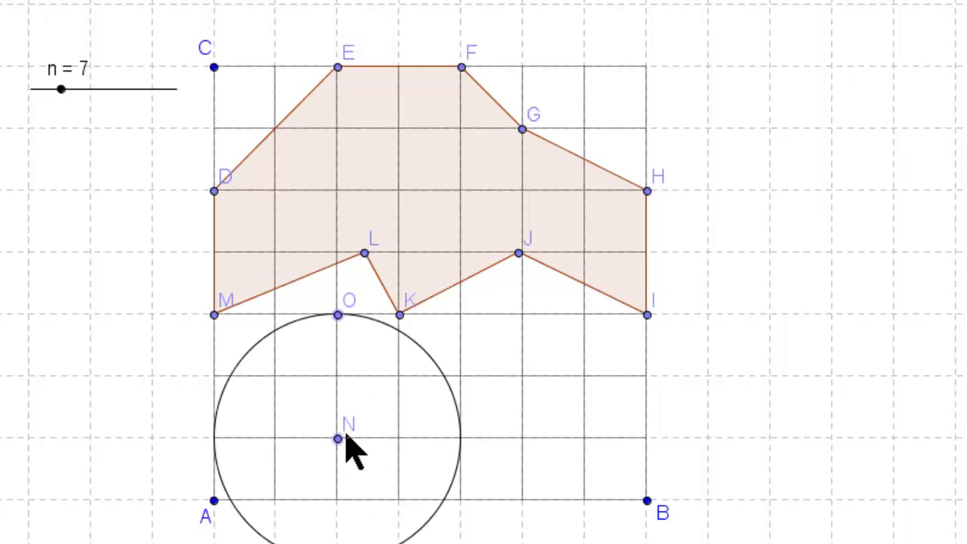
left_click_drag(338, 438, 339, 377)
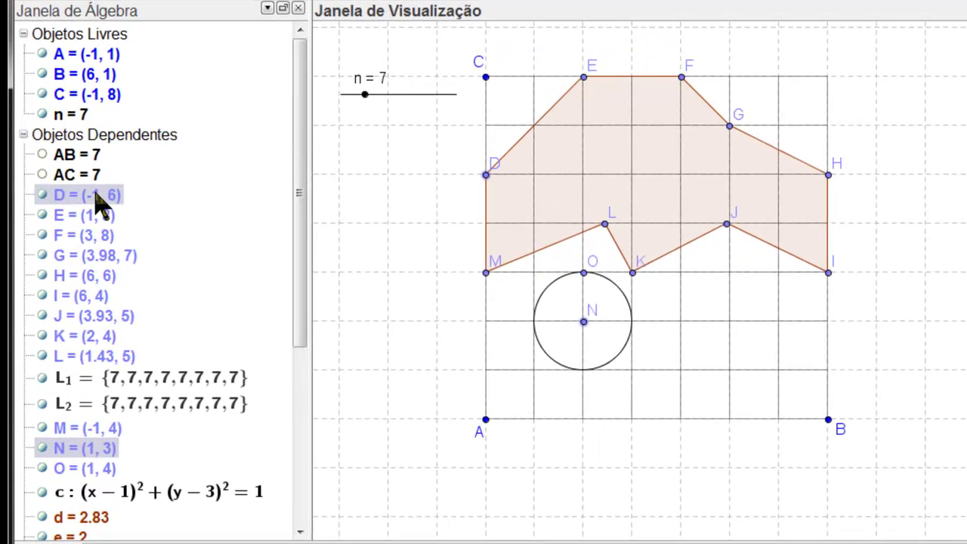
Step: Hide polygon vertices D through L from the graphics view
left_click(96, 194)
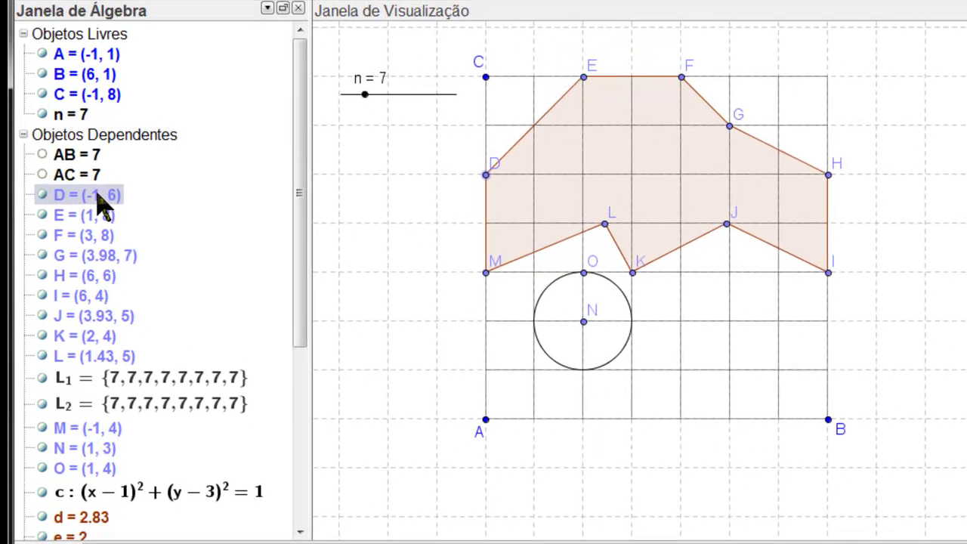
left_click(108, 361, "shift")
right_click(77, 292)
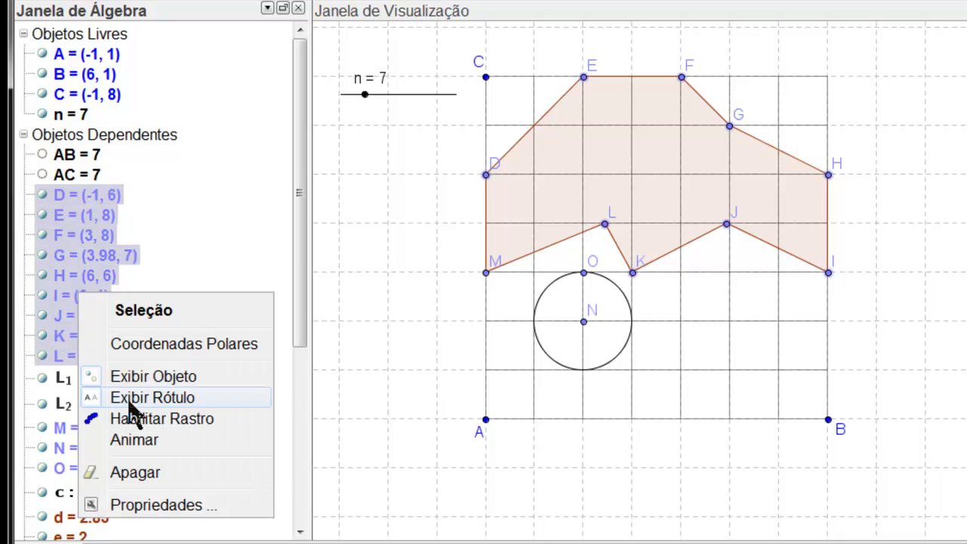
left_click(148, 377)
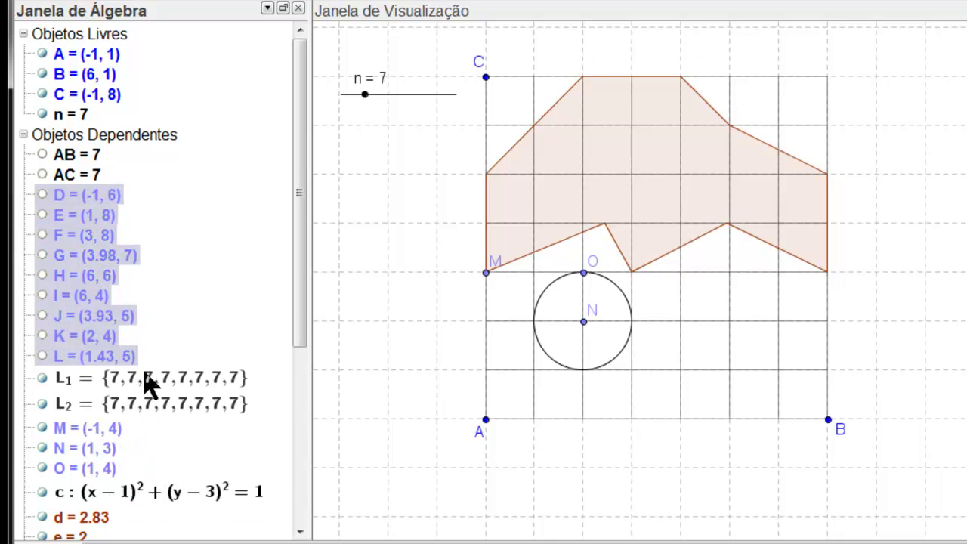
Step: Hide the remaining vertex M and the circle's points N and O
left_click(76, 435)
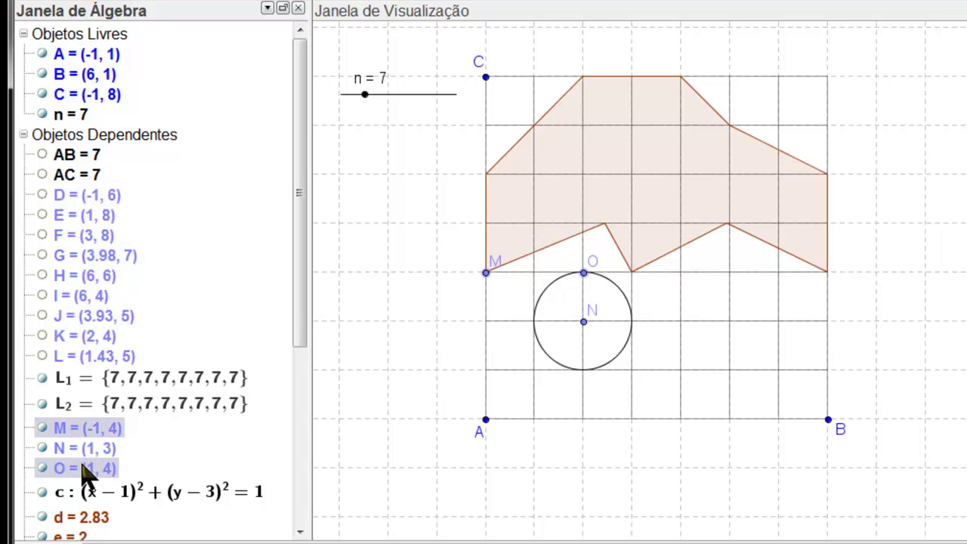
left_click(85, 468, "shift")
right_click(86, 458)
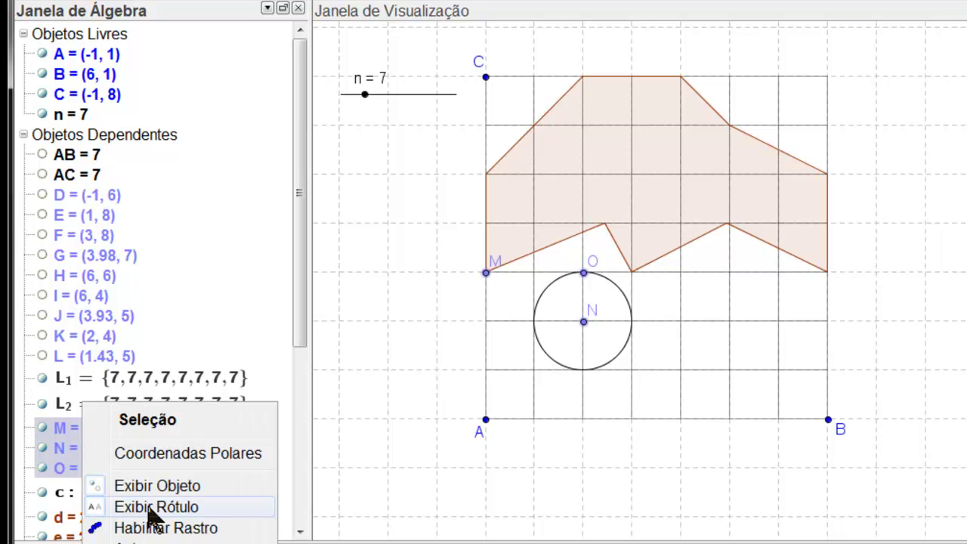
left_click(180, 488)
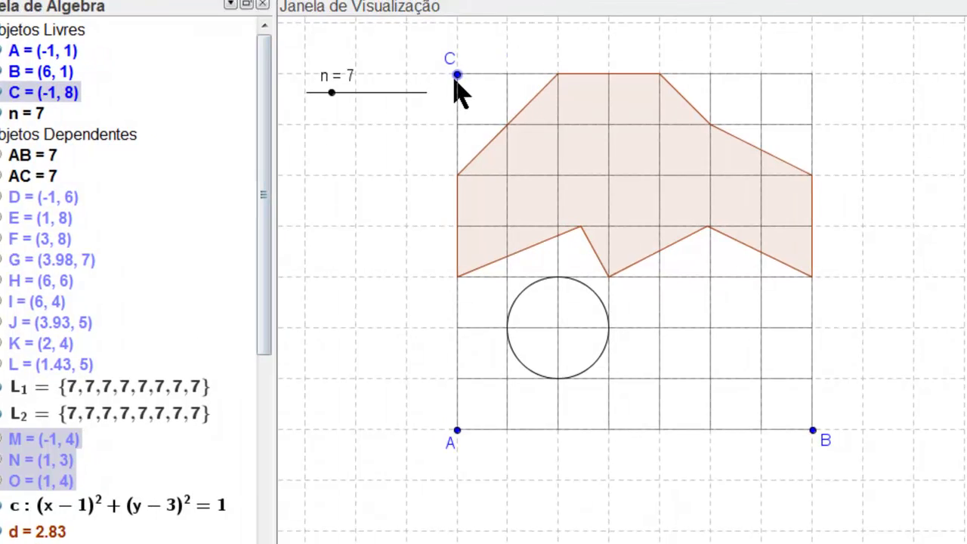
Step: Turn off the background grid (Malha) of the graphics view
left_click_drag(281, 64, 225, 56)
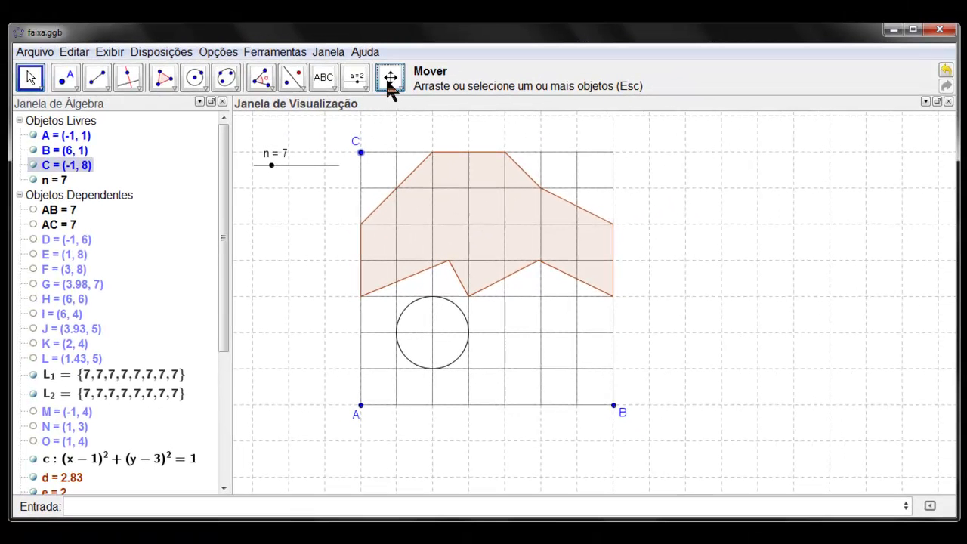
left_click(389, 80)
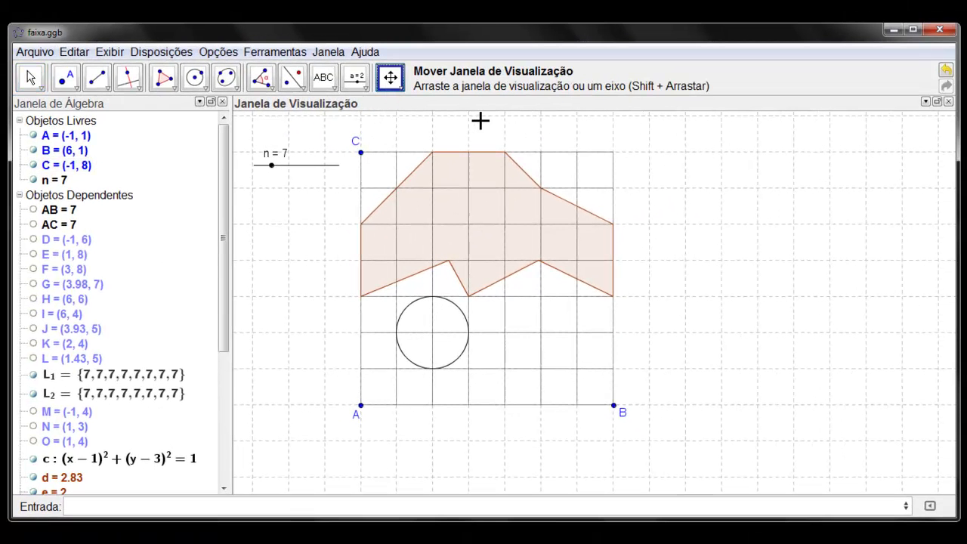
right_click(484, 126)
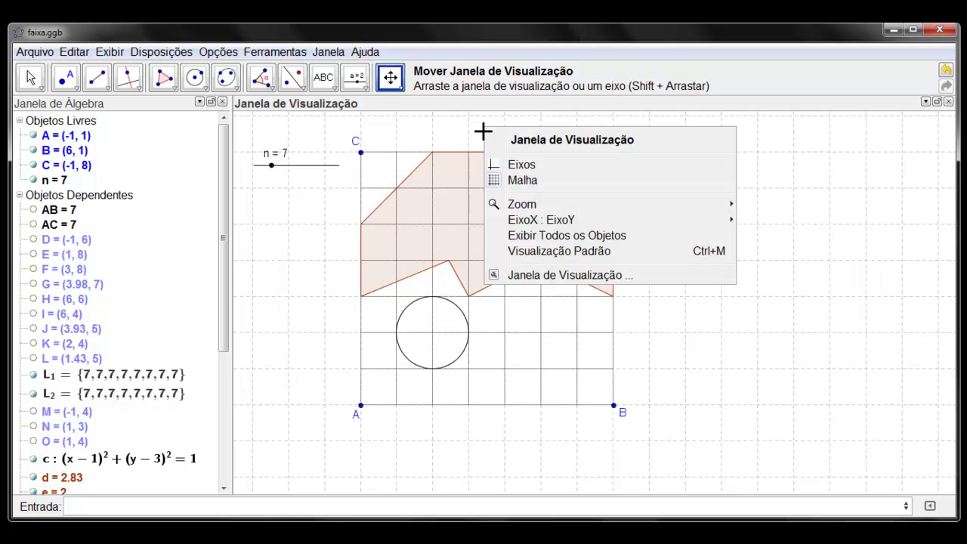
left_click(516, 180)
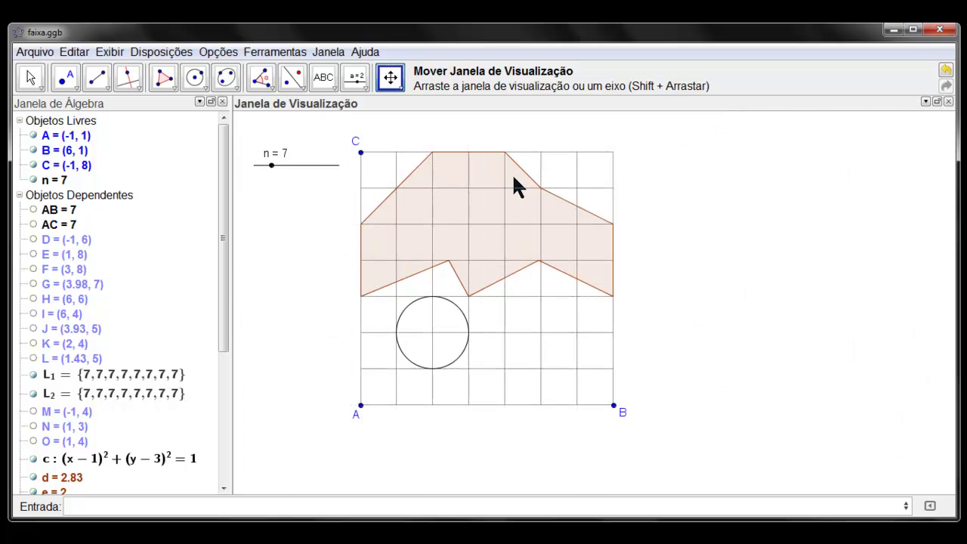
Step: Select the polygon and the circle together and set their color to red (255, 0, 51)
left_click(27, 80)
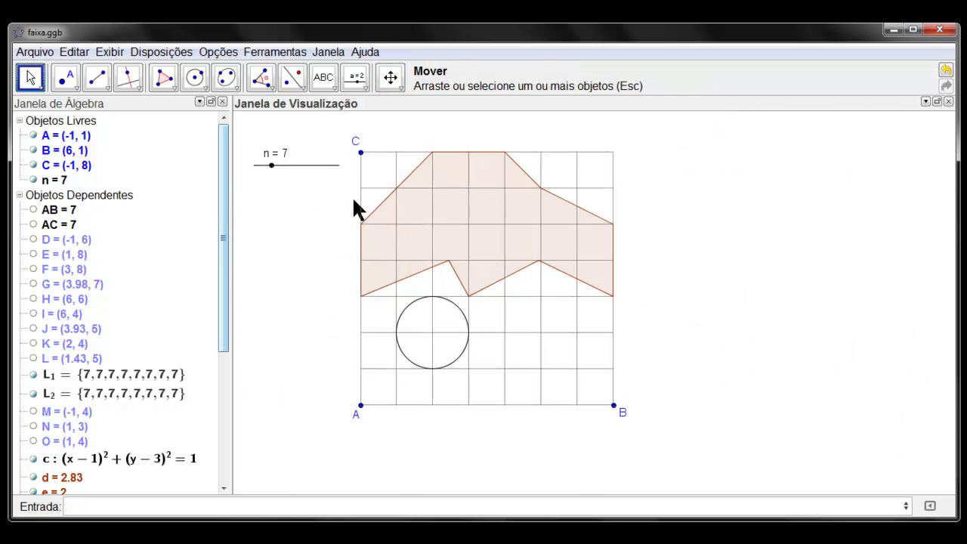
left_click(416, 212)
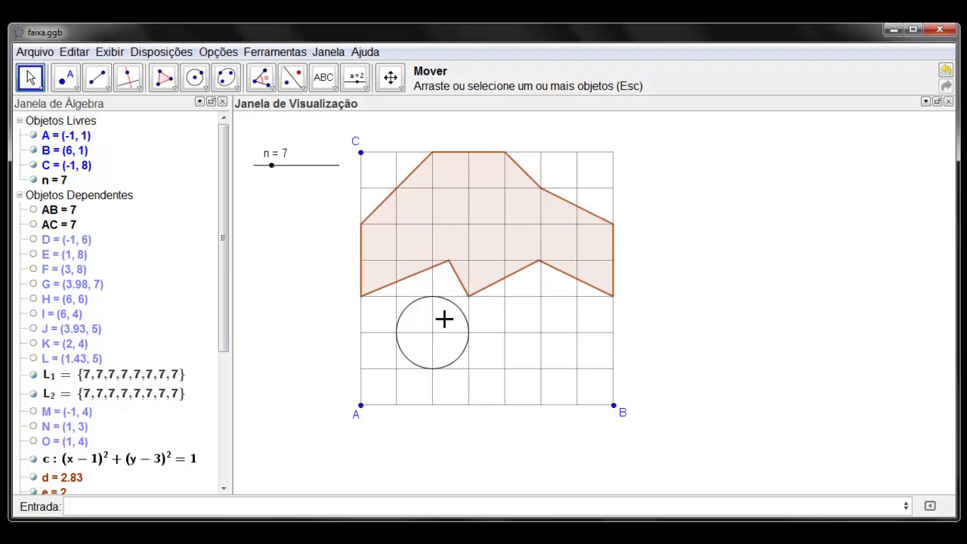
left_click(405, 303)
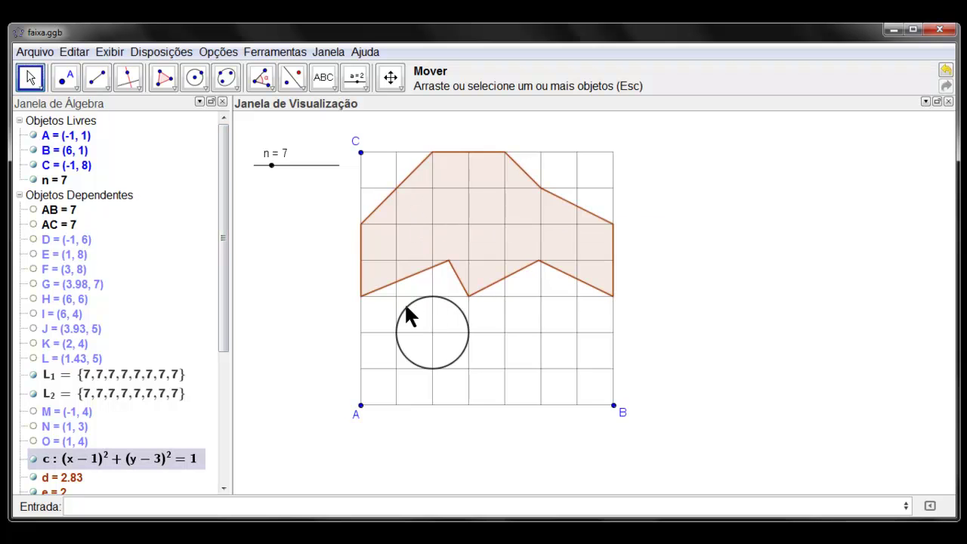
right_click(417, 244)
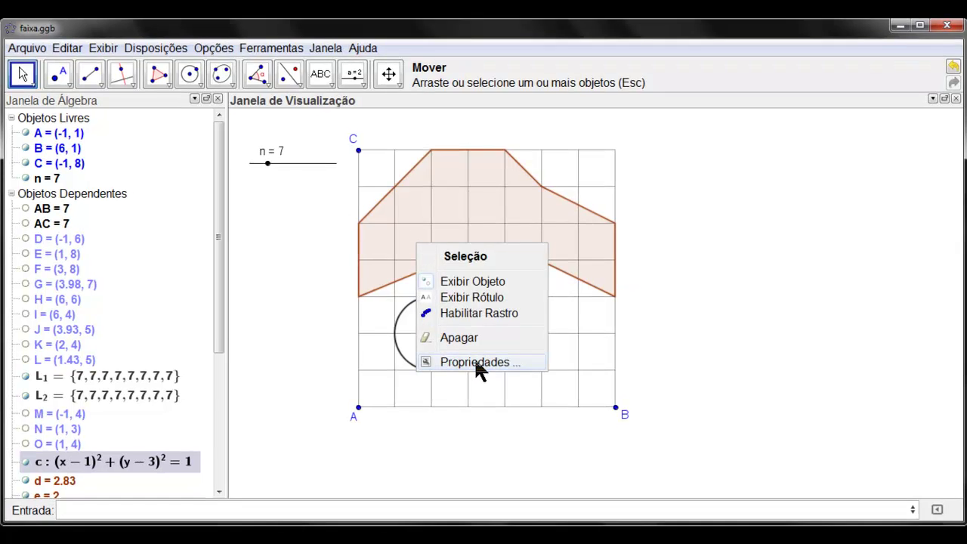
left_click(476, 362)
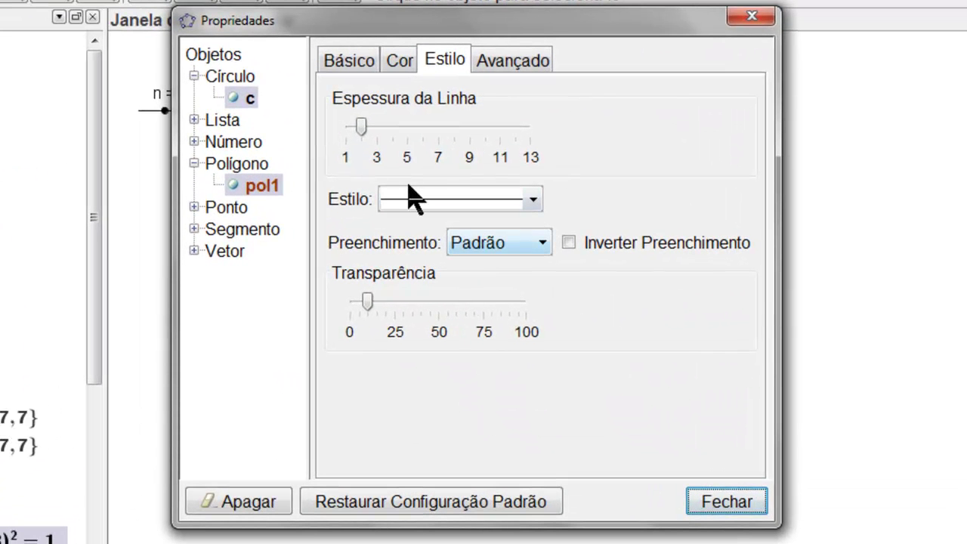
left_click(401, 62)
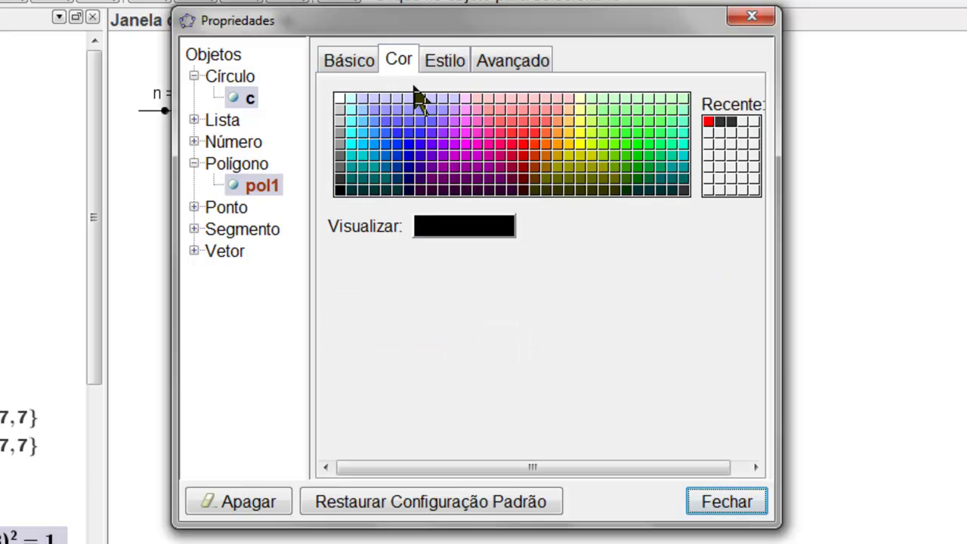
left_click(517, 159)
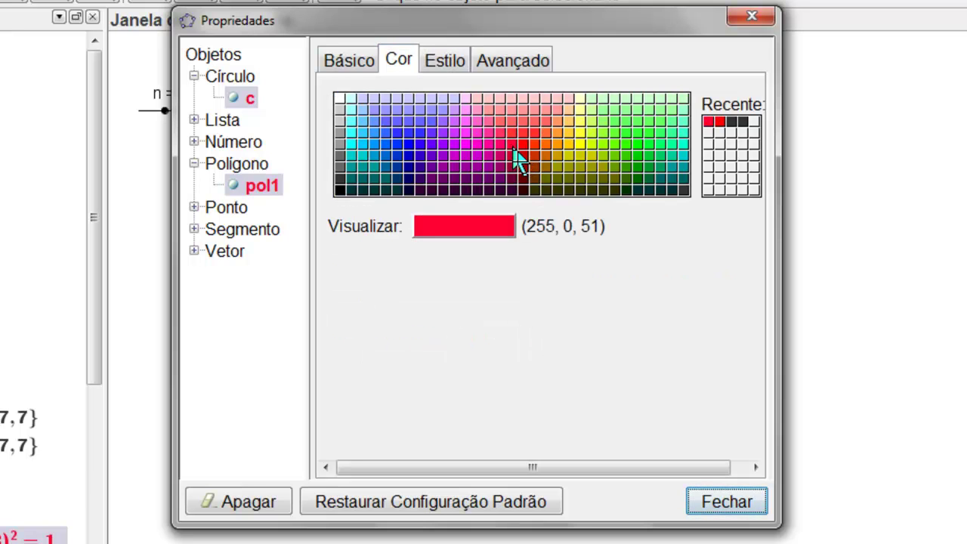
Step: Set the line thickness of the polygon and circle to 1 and their Transparência value to 100
left_click(444, 60)
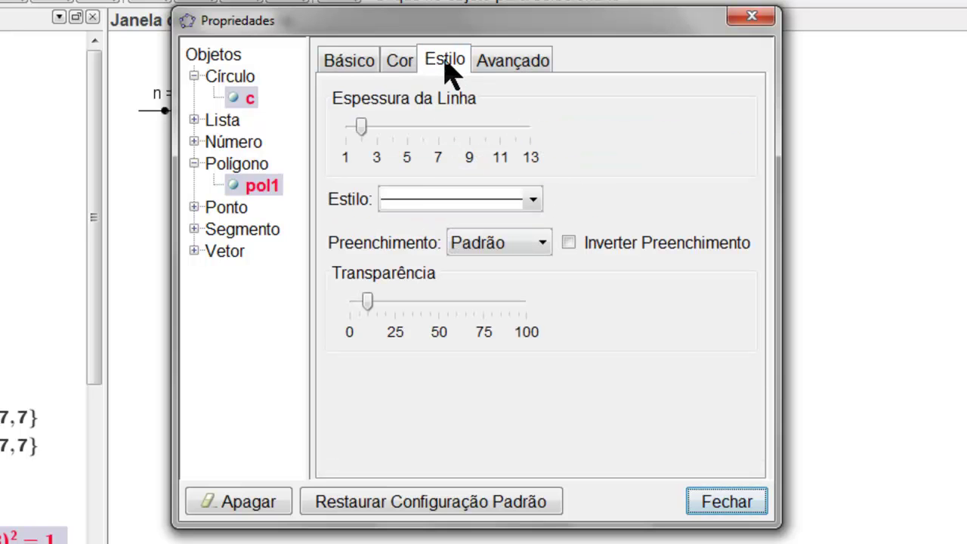
left_click_drag(363, 128, 358, 129)
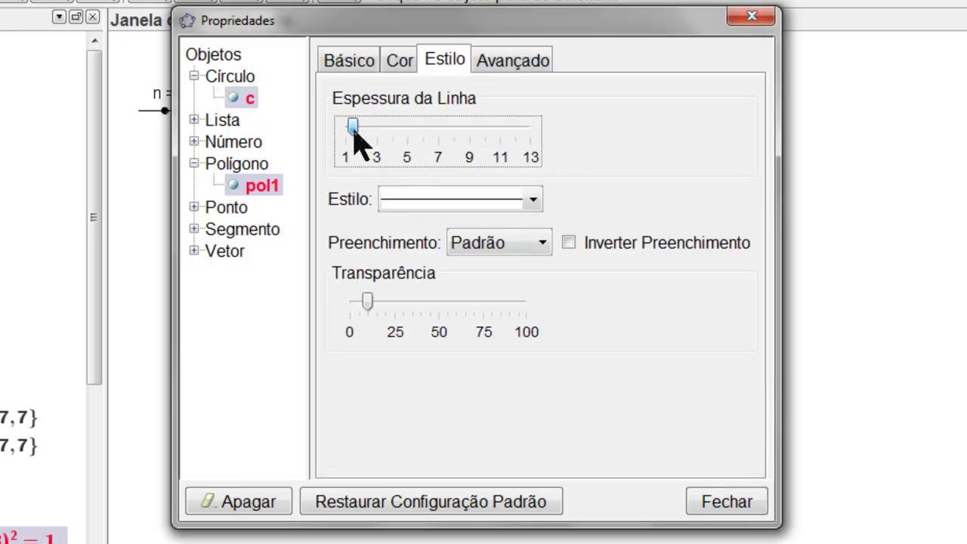
left_click_drag(368, 309, 518, 306)
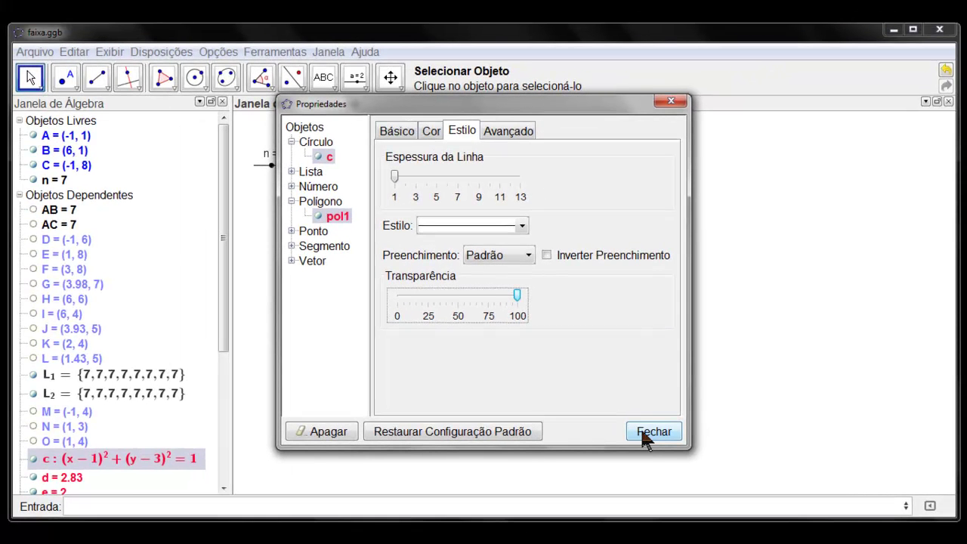
left_click(640, 434)
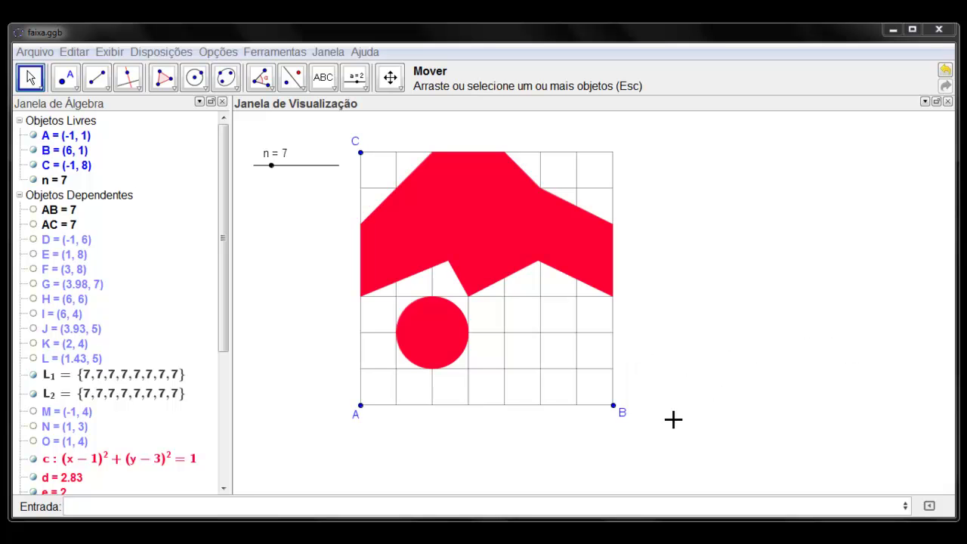
Step: Define the list L_3={pol1,c} containing the polygon and the circle
left_click(521, 505)
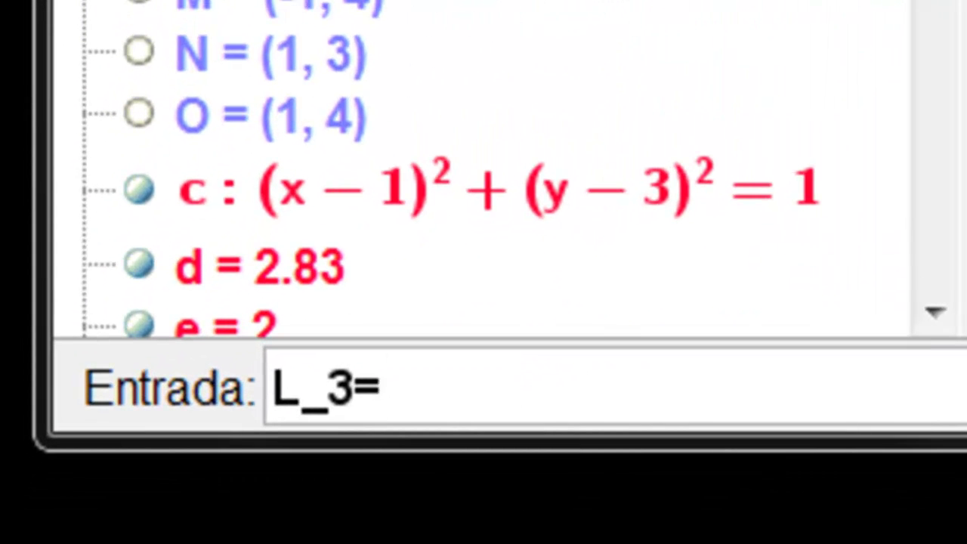
type("{")
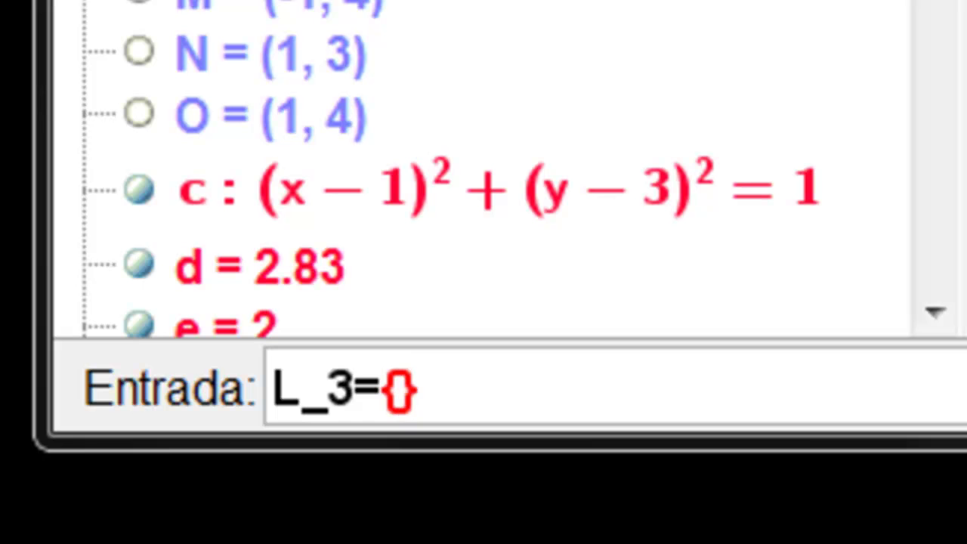
type("pol1")
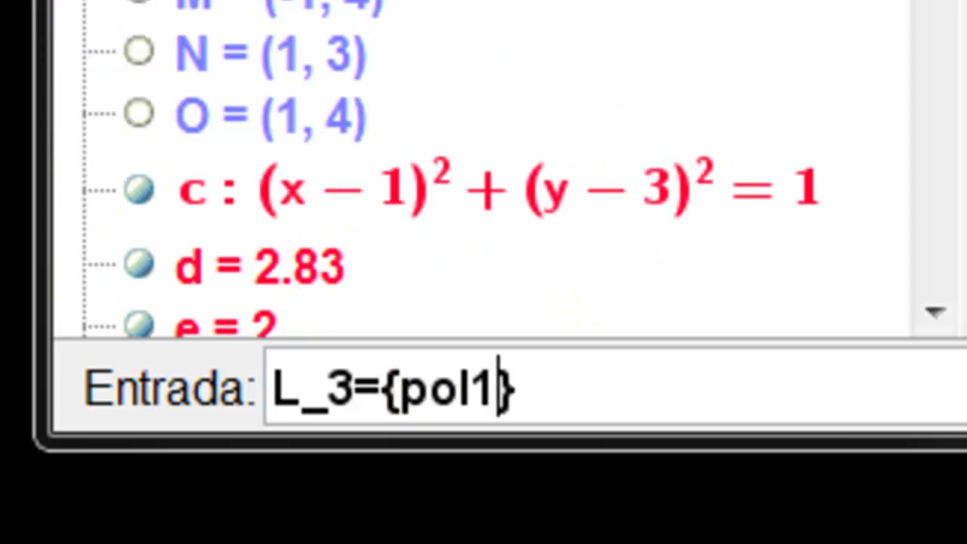
type(",c")
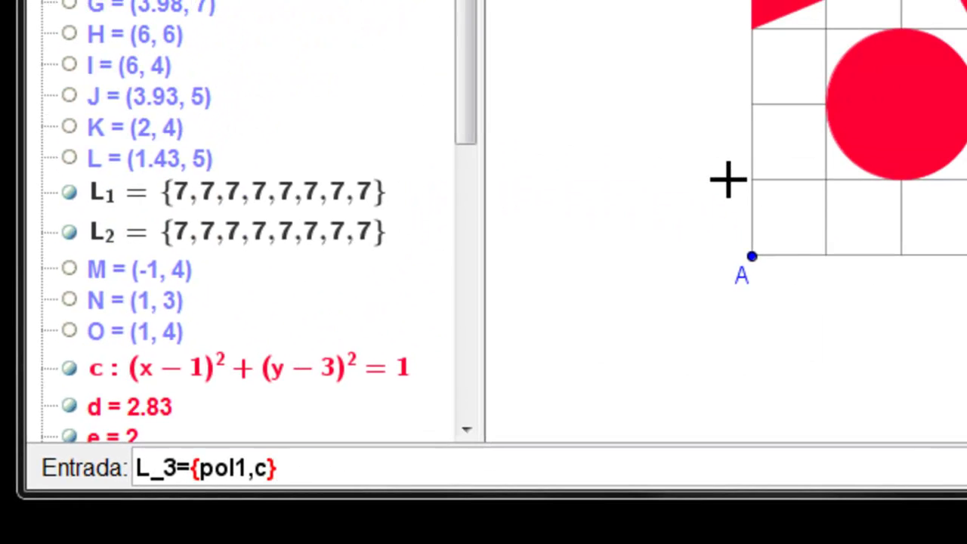
key("Return")
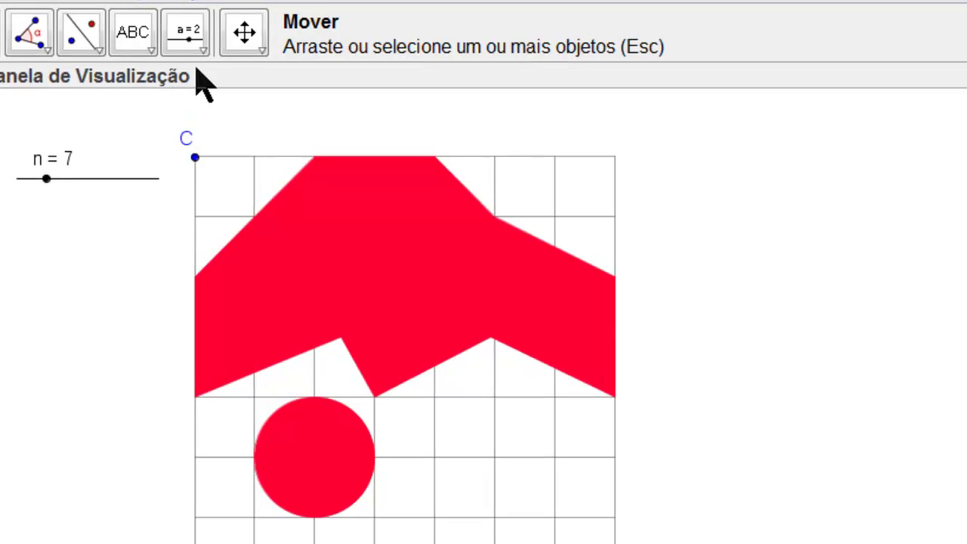
Step: Set up a number slider named m below slider n, with minimum 1, maximum 30 and increment 1
left_click(201, 52)
left_click(244, 84)
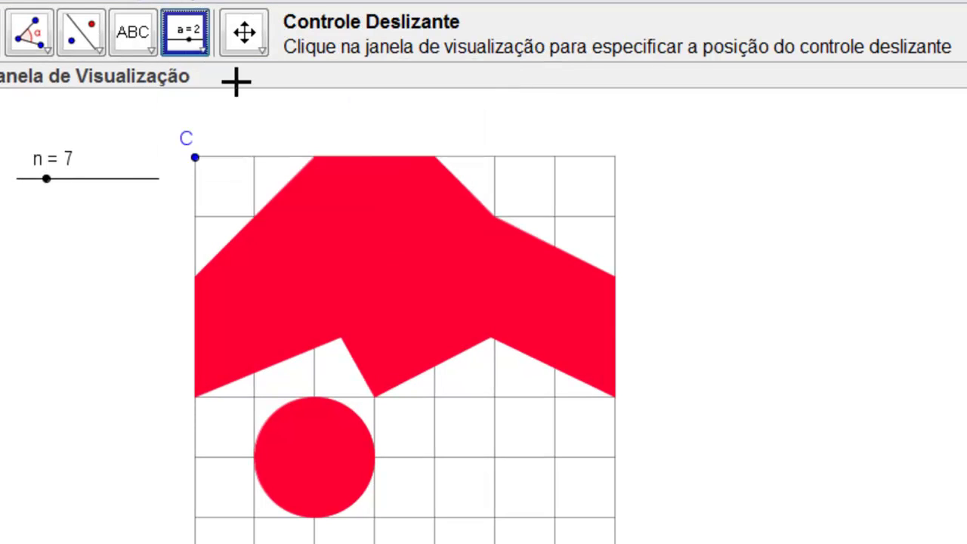
left_click(19, 223)
type("m")
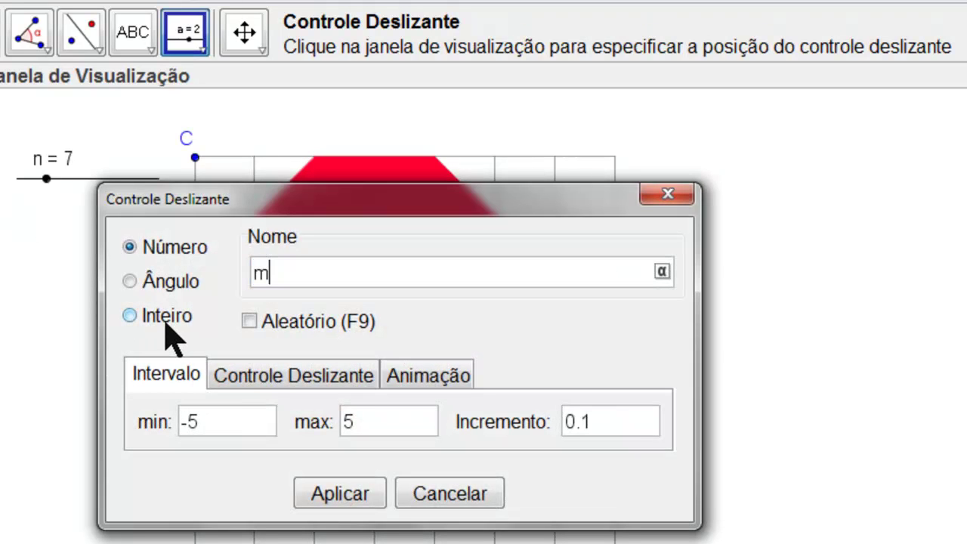
left_click_drag(208, 420, 163, 421)
type("1")
left_click(353, 422)
left_click_drag(354, 421, 320, 423)
type("30")
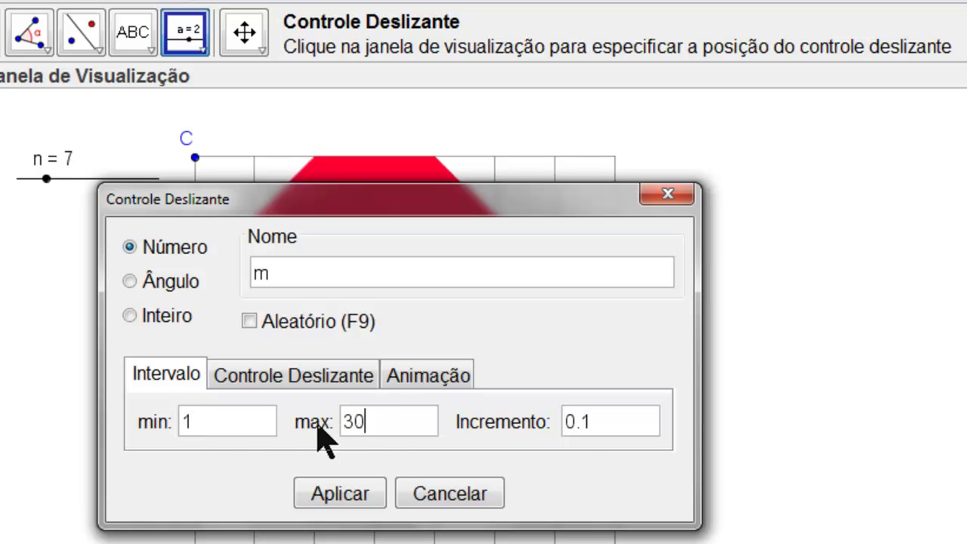
left_click_drag(589, 418, 551, 418)
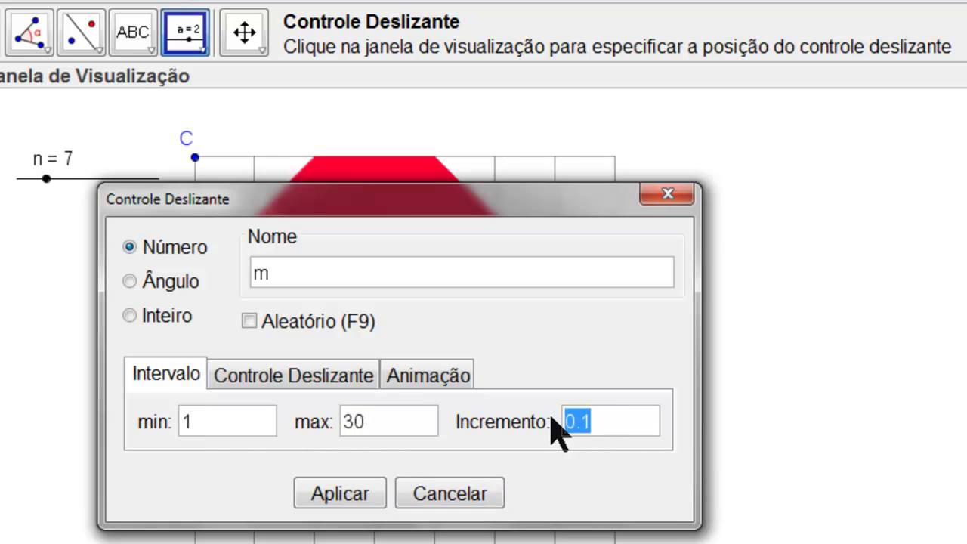
type("1")
Step: Set the width of slider m to 120 and apply the slider settings
left_click(317, 373)
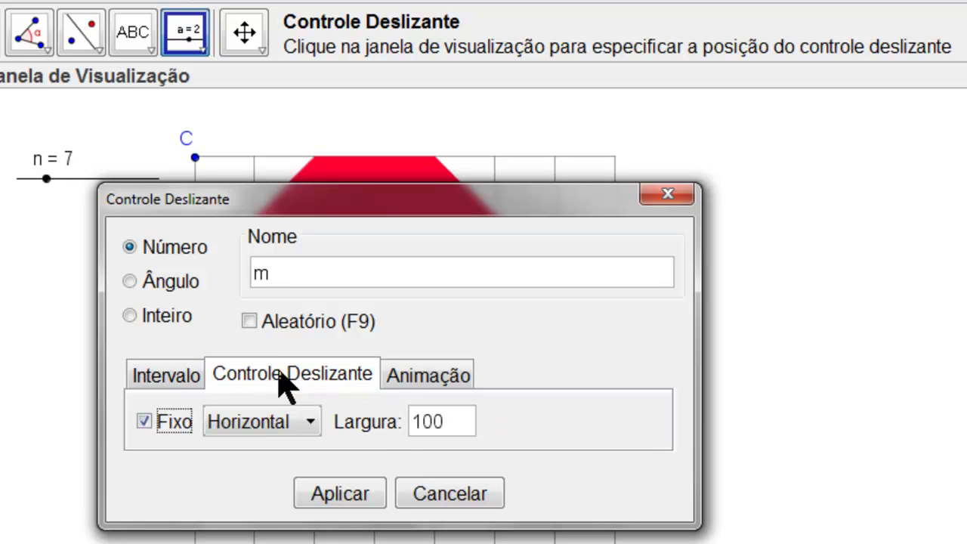
left_click_drag(446, 423, 412, 421)
type("120")
left_click(337, 493)
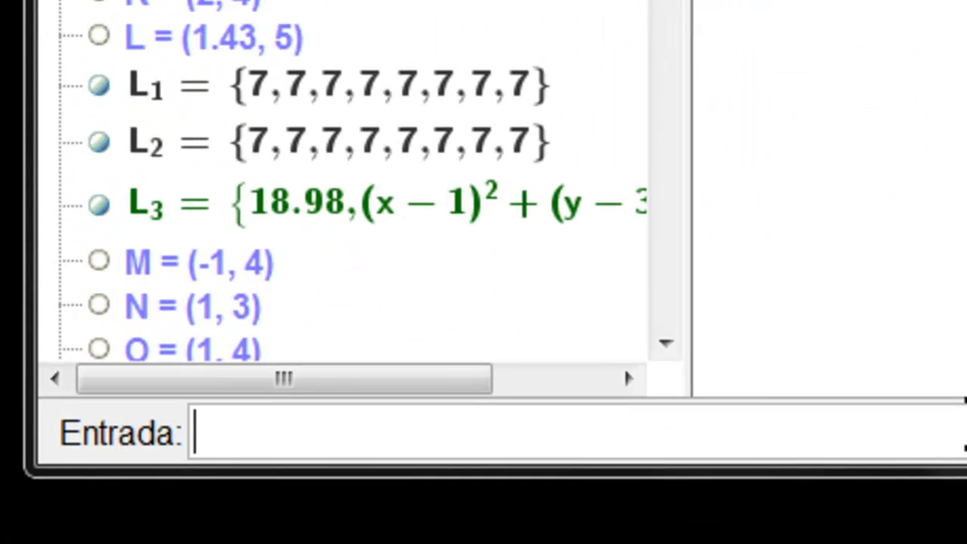
Step: Define the list of translated motifs as L_4=Sequência[Transladar[L_3,u*i],i,1,m]
type("L_4=Se")
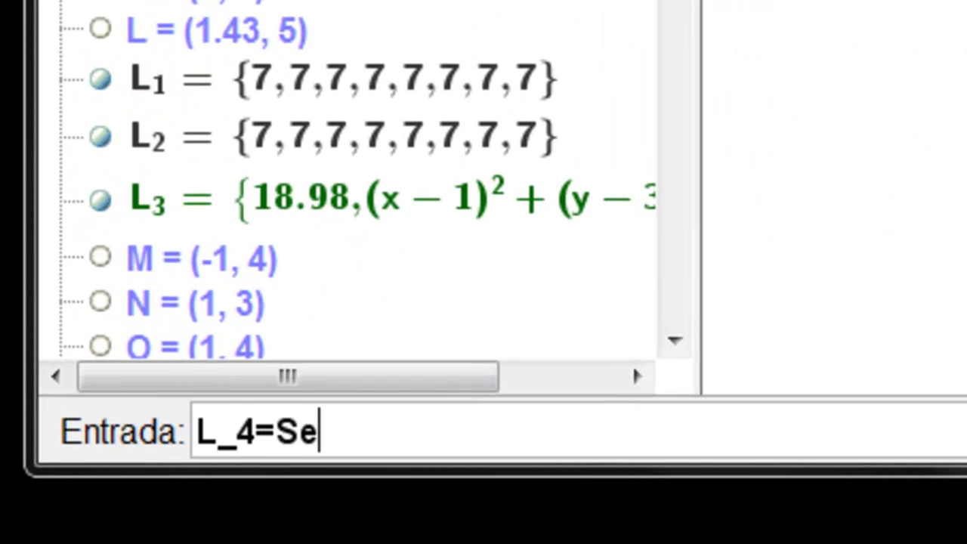
type("quência[")
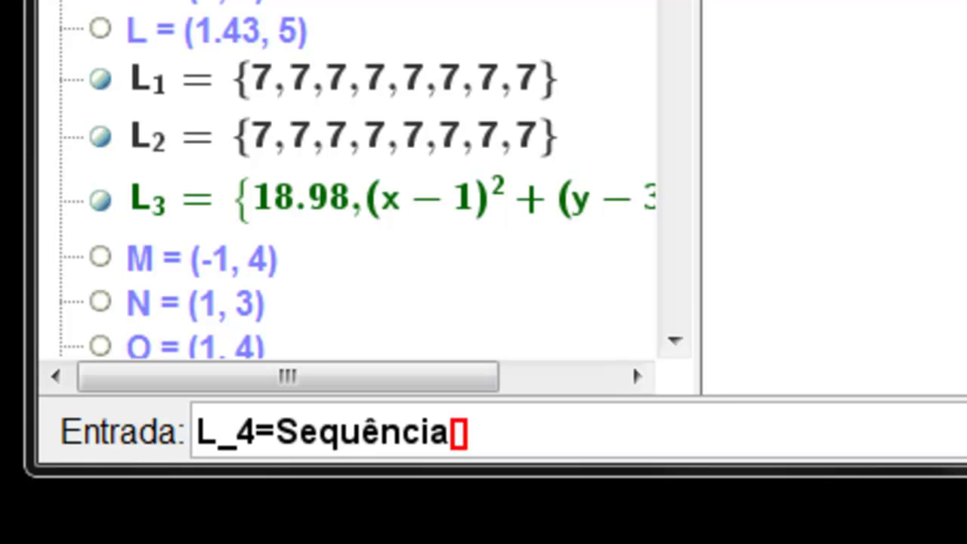
type("Transa")
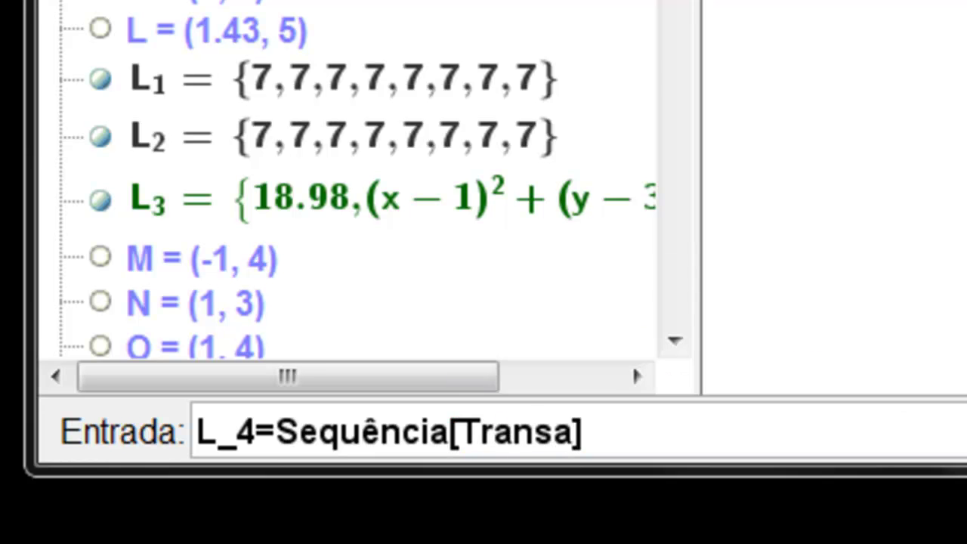
key("BackSpace")
type("ladar")
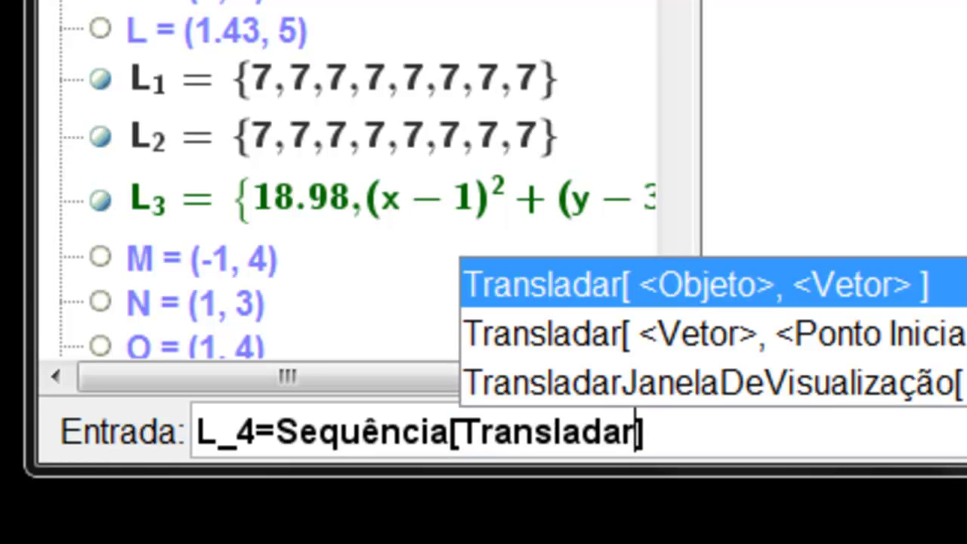
type("[")
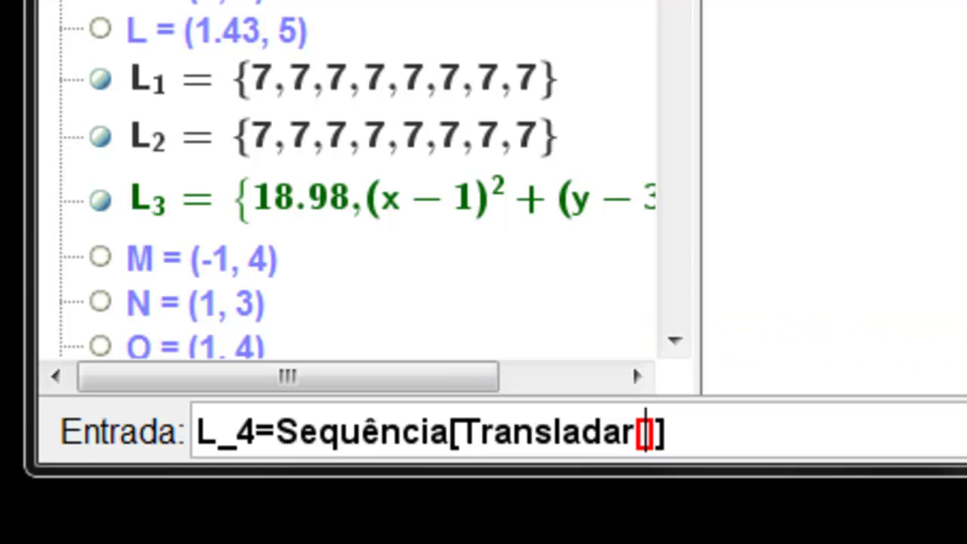
type("L_3")
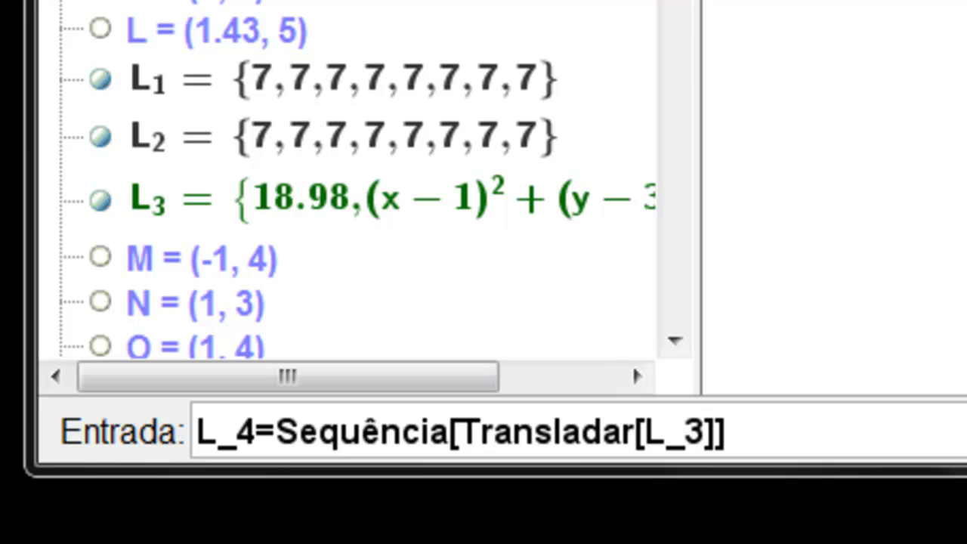
type(",")
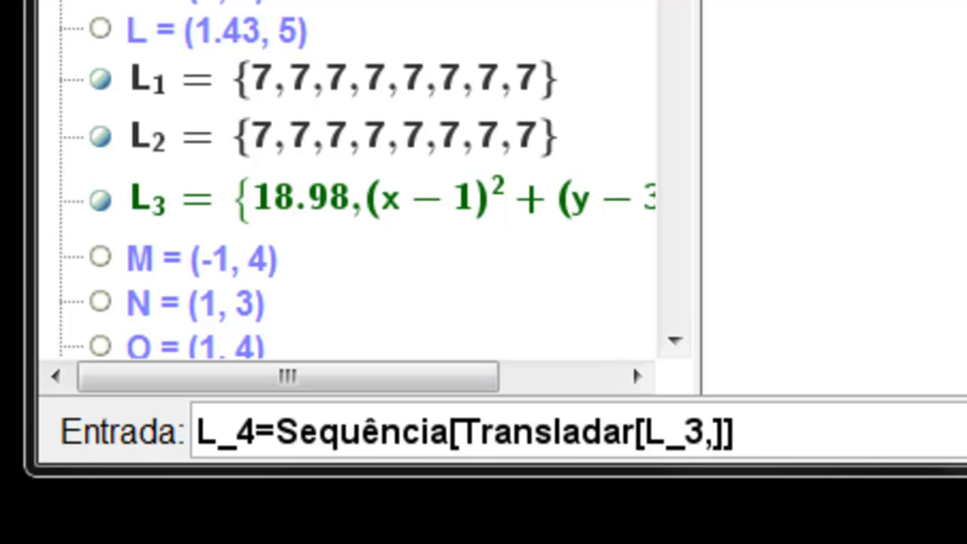
type("u")
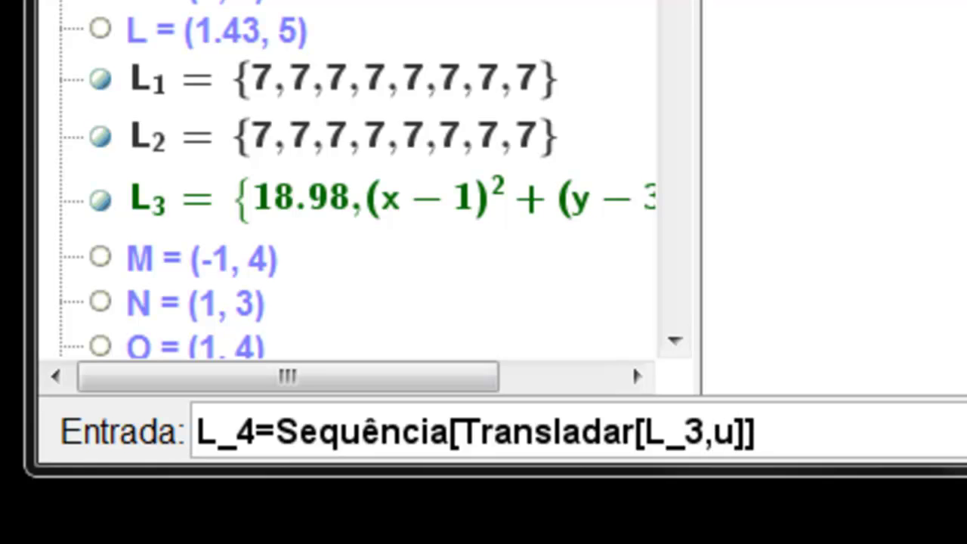
type("*")
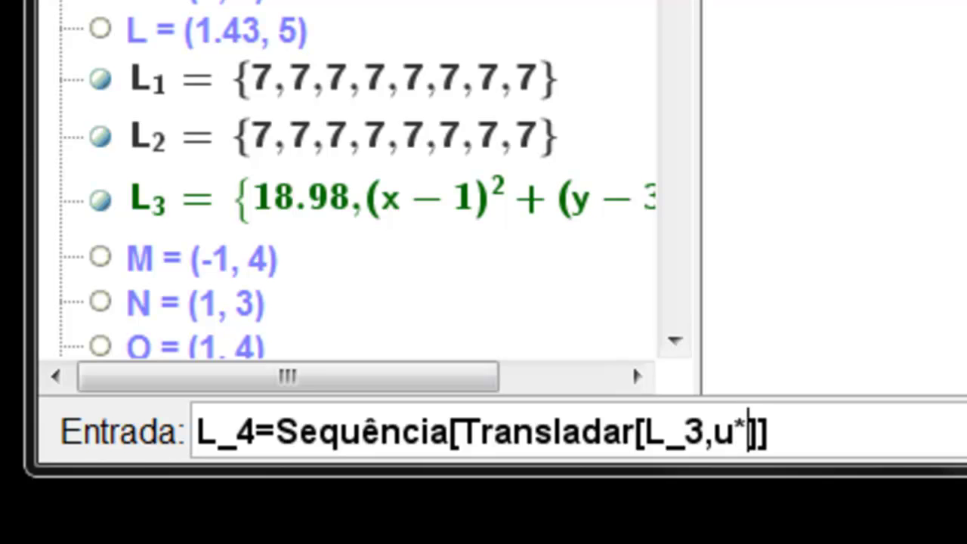
type("i")
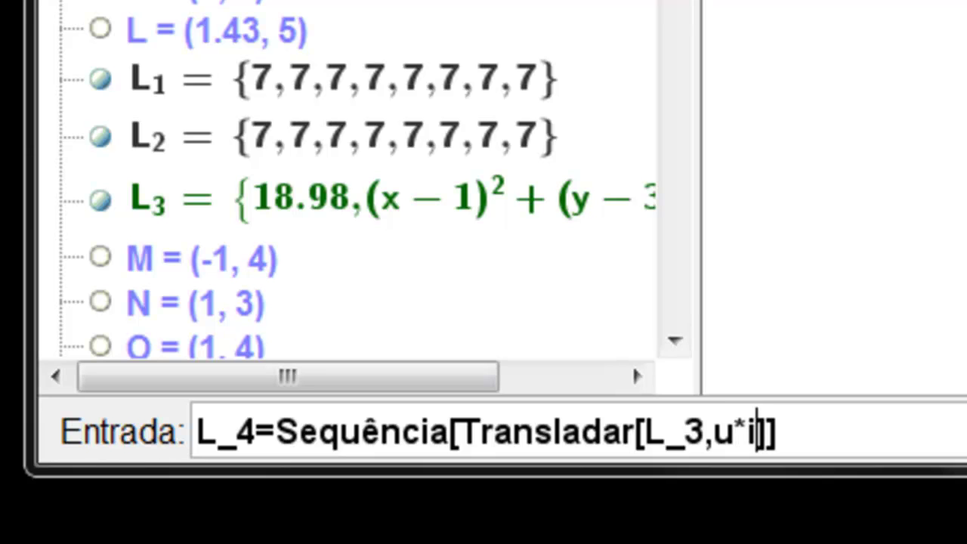
key("Right")
type(",i")
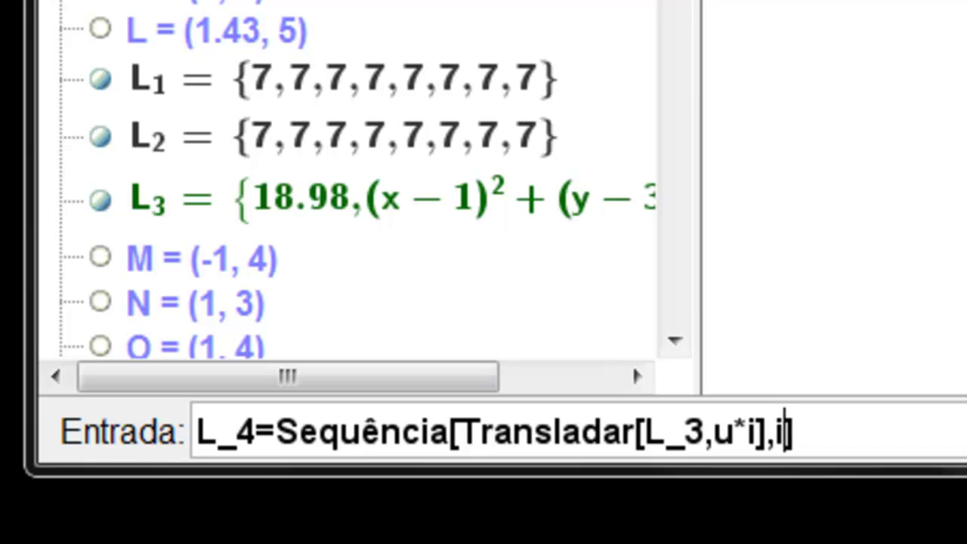
type(",")
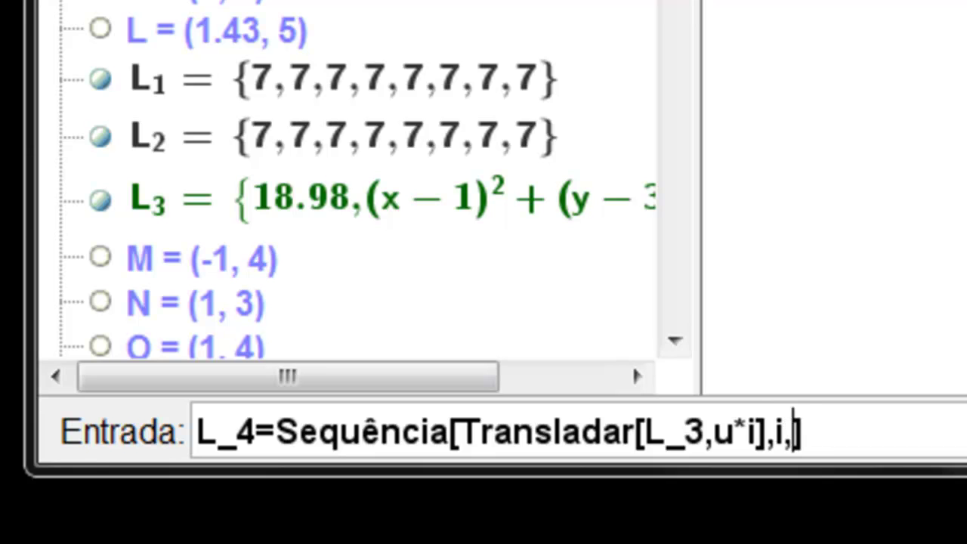
type("1,m")
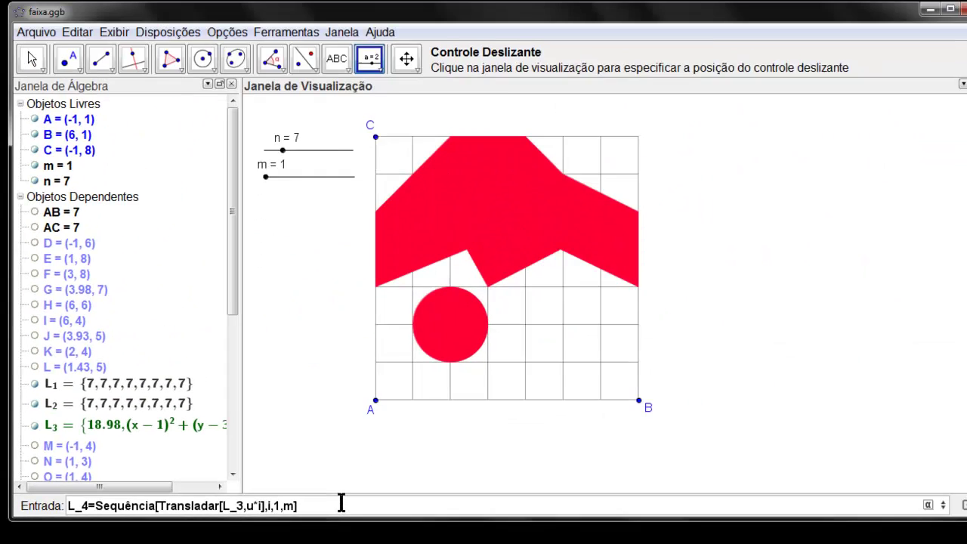
key("Return")
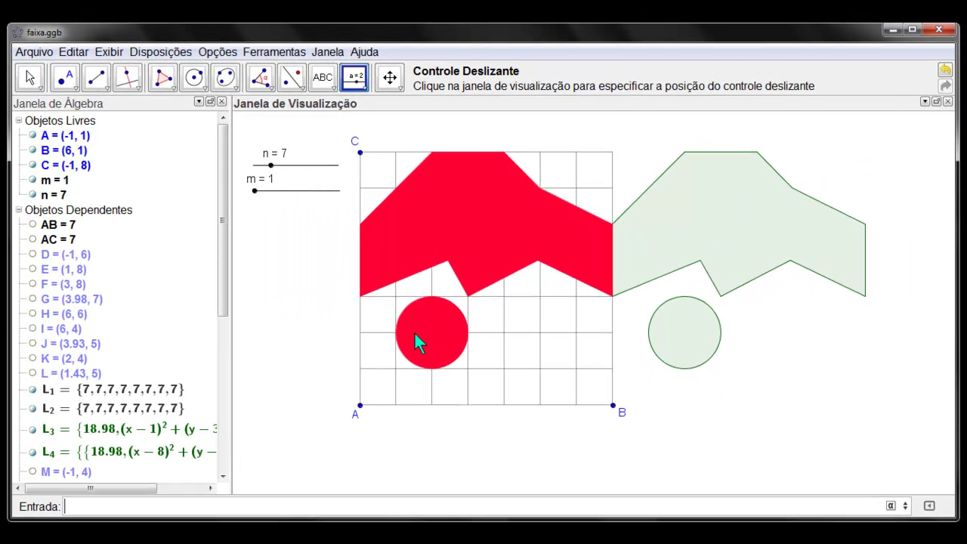
Step: Open the properties of list L_4 and change its color to the recently used pure red
left_click(134, 457)
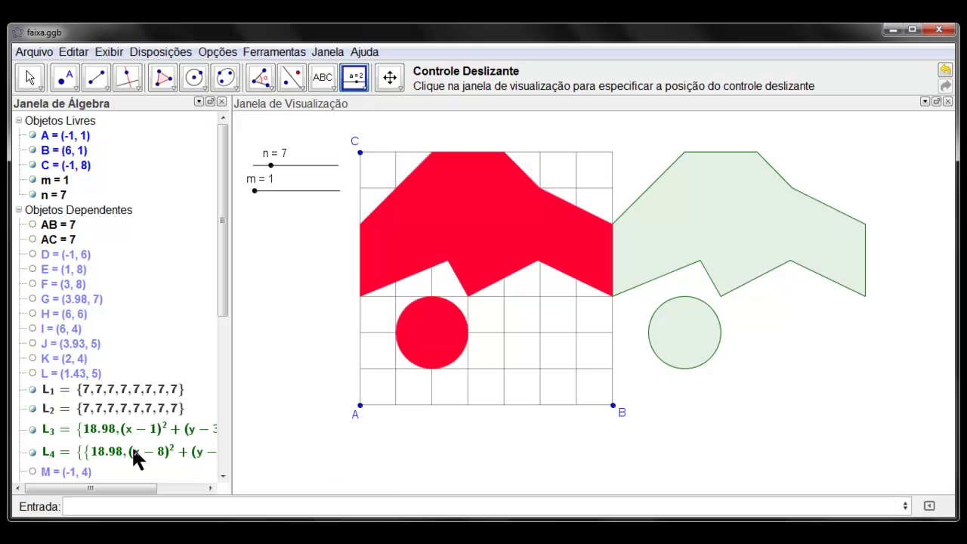
left_click(31, 76)
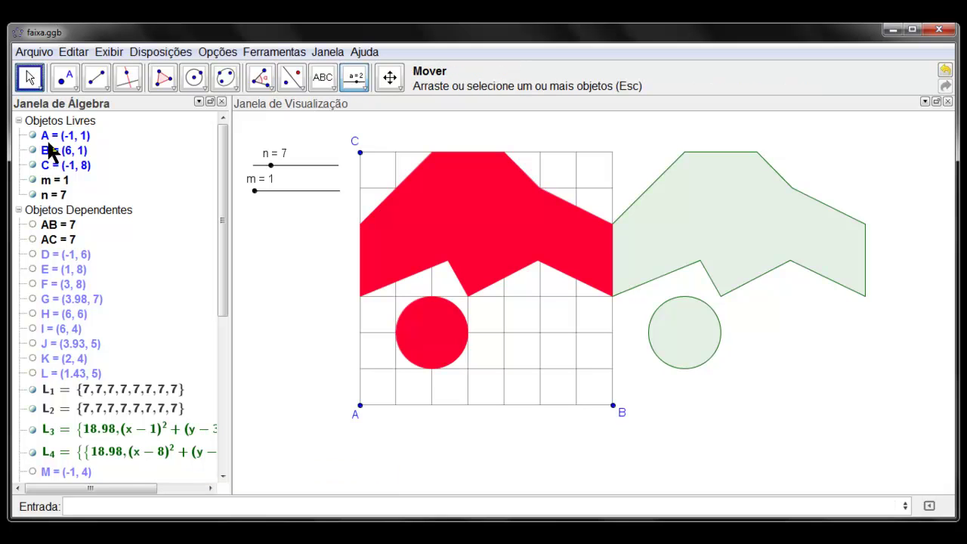
right_click(125, 456)
left_click(181, 543)
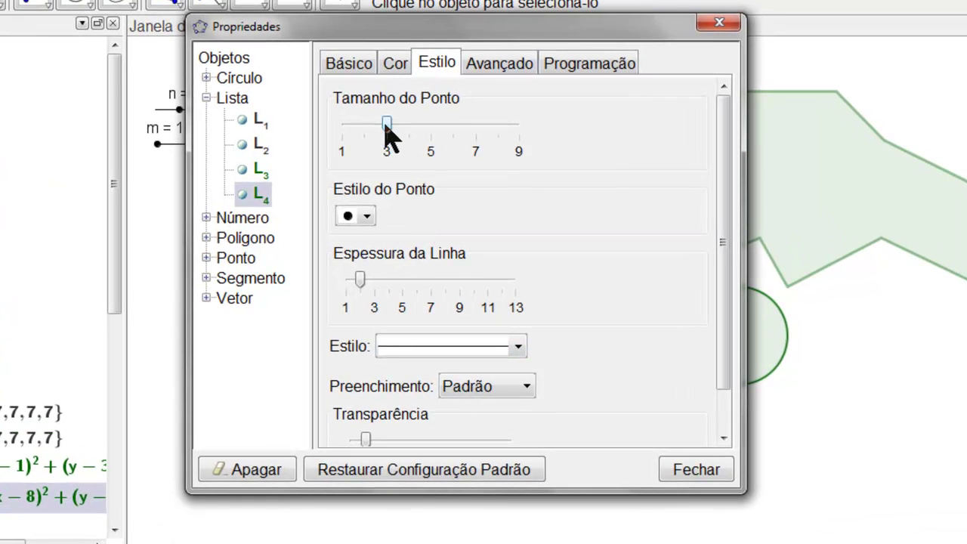
left_click(395, 65)
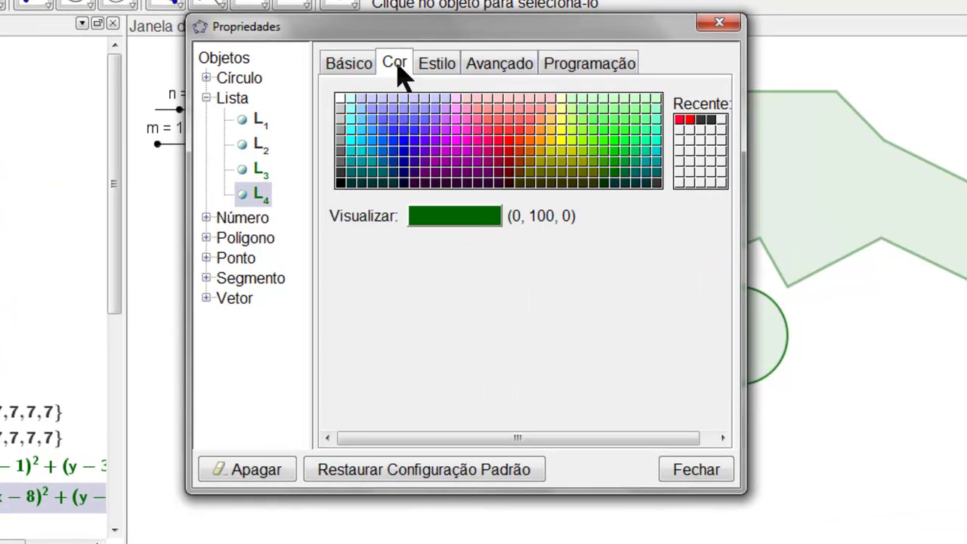
left_click(689, 120)
Step: Set the line thickness of L_4 to 1 and its Transparência to 100, and close the properties
left_click(451, 66)
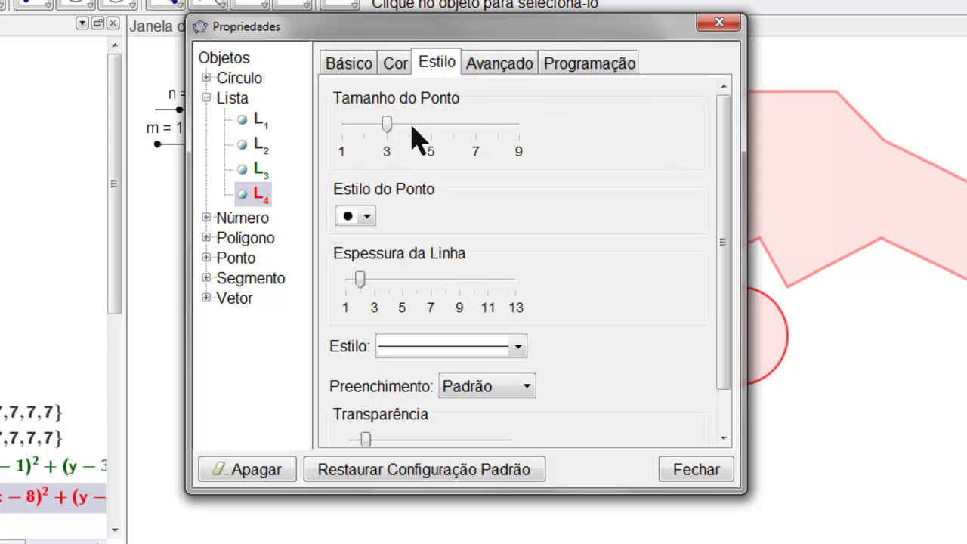
left_click_drag(360, 279, 344, 281)
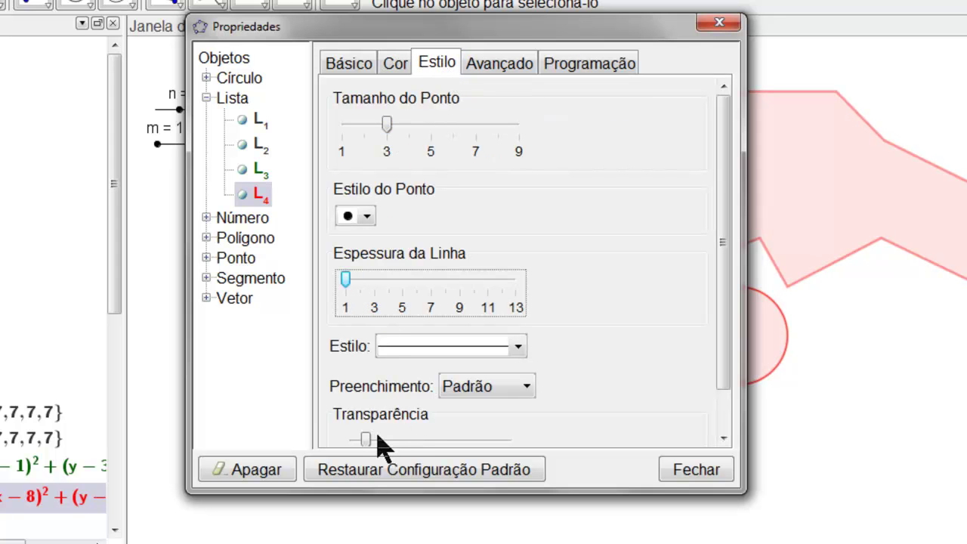
left_click_drag(370, 446, 544, 449)
left_click_drag(574, 491, 566, 532)
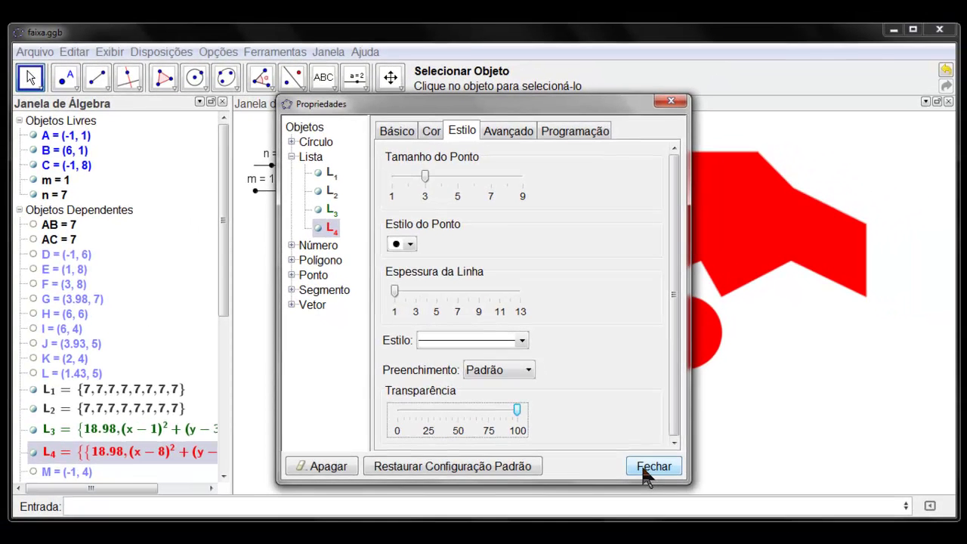
left_click(688, 518)
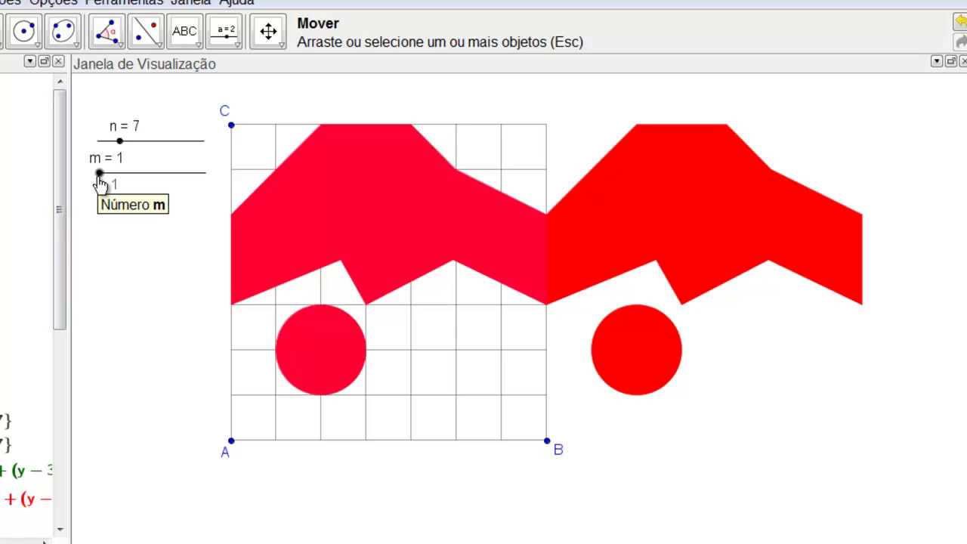
Step: Set slider m to 8 to repeat the motif along the strip
left_click_drag(100, 177, 125, 176)
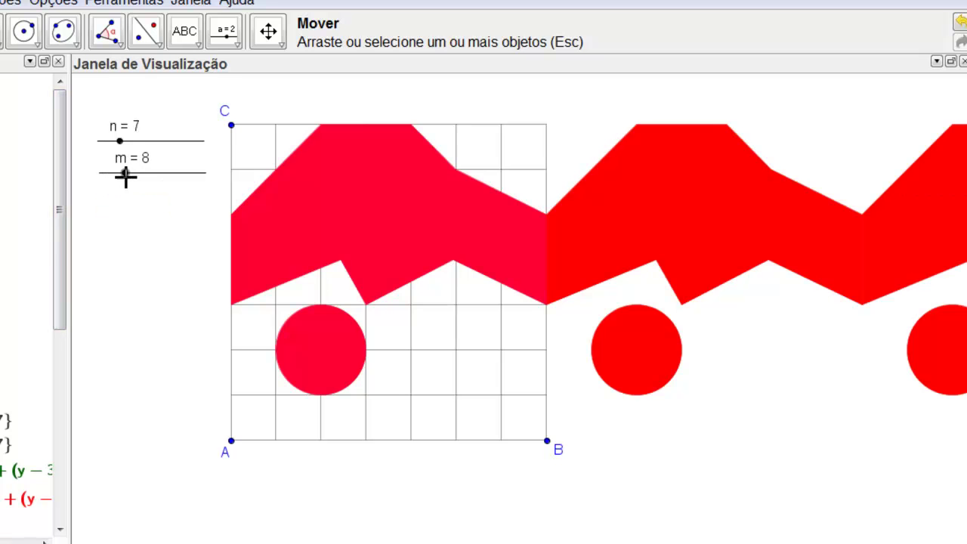
scroll(342, 257, "down", 6)
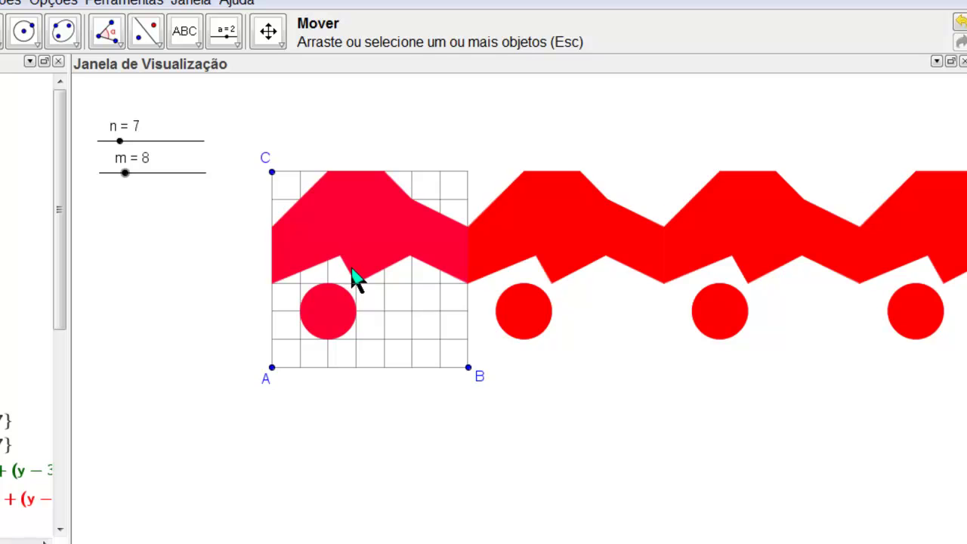
Step: Reduce slider m to 3 so the frieze has three translated copies of the motif
left_click(268, 31)
mouse_move(533, 345)
left_mouse_down()
mouse_move(505, 364)
mouse_move(430, 380)
mouse_move(427, 391)
left_mouse_up()
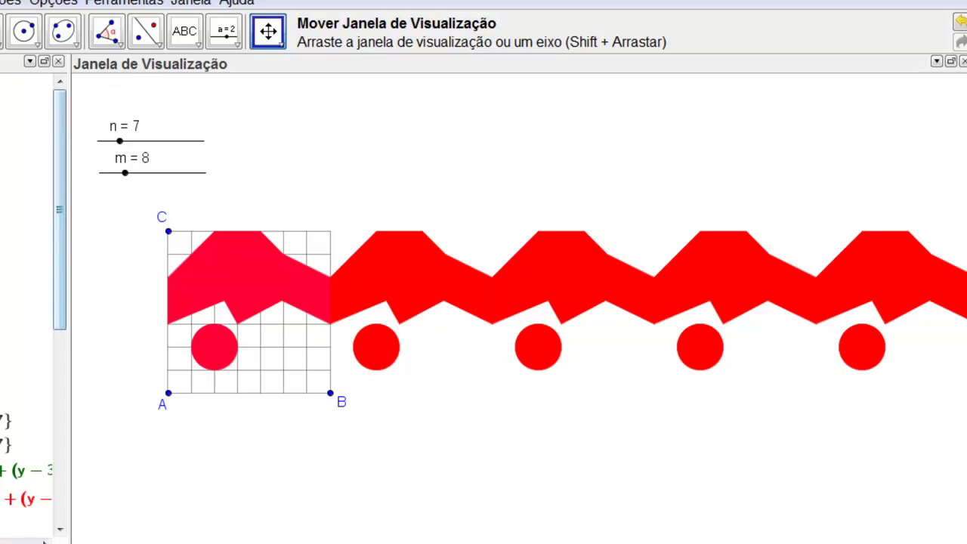
key("Escape")
left_click_drag(125, 173, 117, 193)
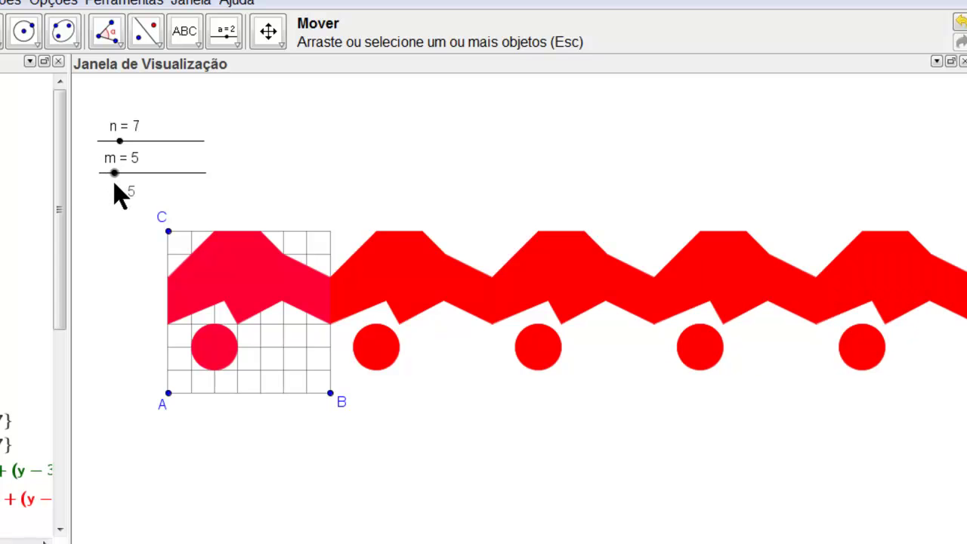
left_click_drag(119, 191, 109, 185)
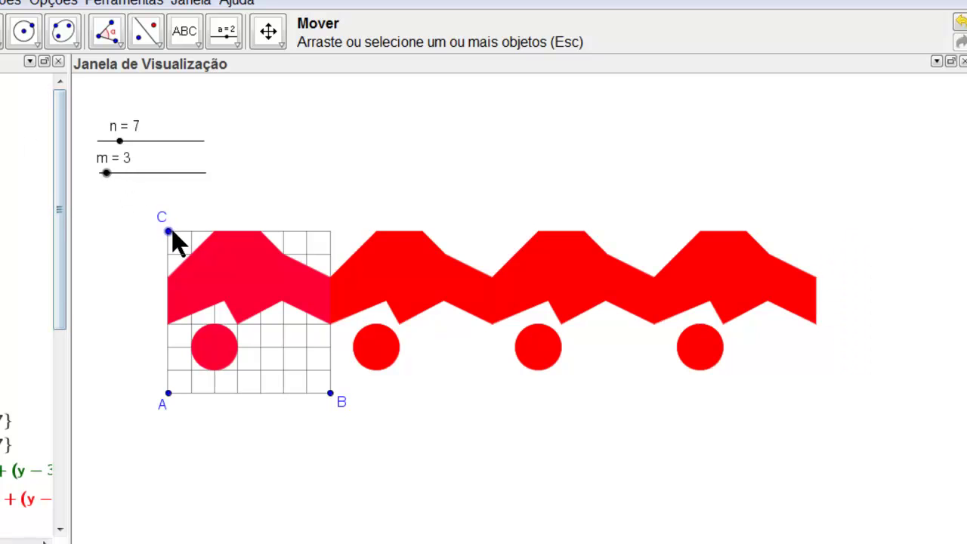
Step: Skew and tilt the base grid by moving corner C to about (0.3, 6.95) and corner B to about (5.92, 1.55)
left_click_drag(171, 234, 232, 236)
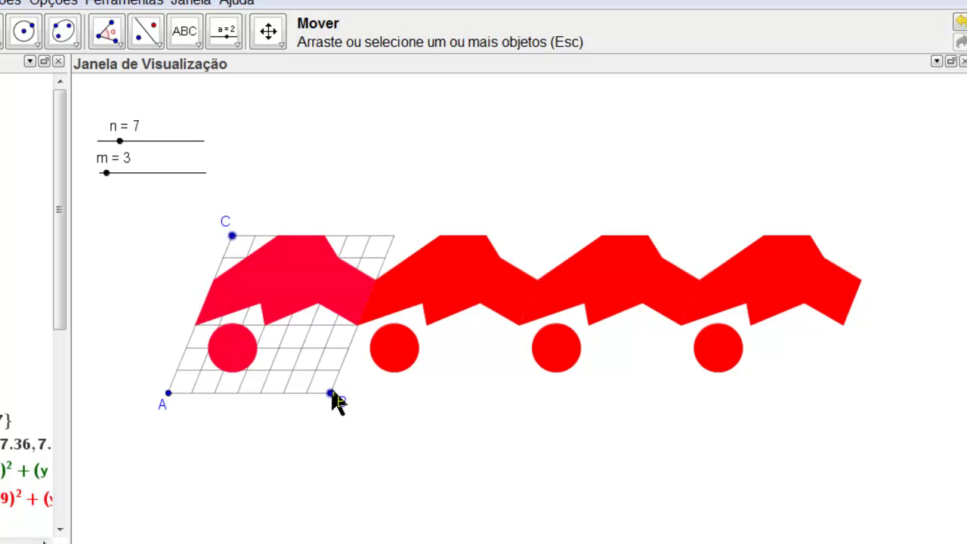
left_click_drag(331, 393, 328, 360)
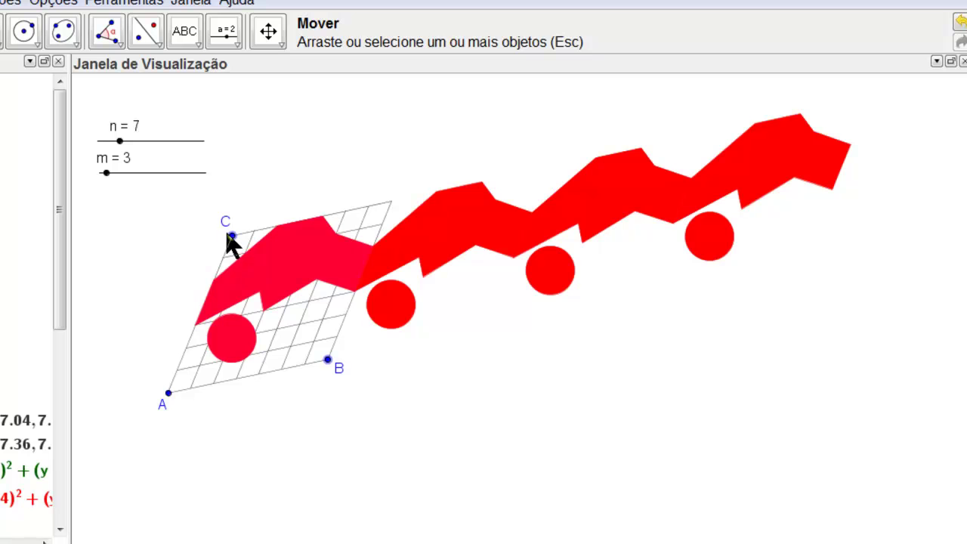
left_click_drag(232, 239, 200, 260)
mouse_move(330, 368)
left_mouse_down()
mouse_move(309, 422)
mouse_move(343, 416)
mouse_move(351, 386)
mouse_move(335, 386)
left_mouse_up()
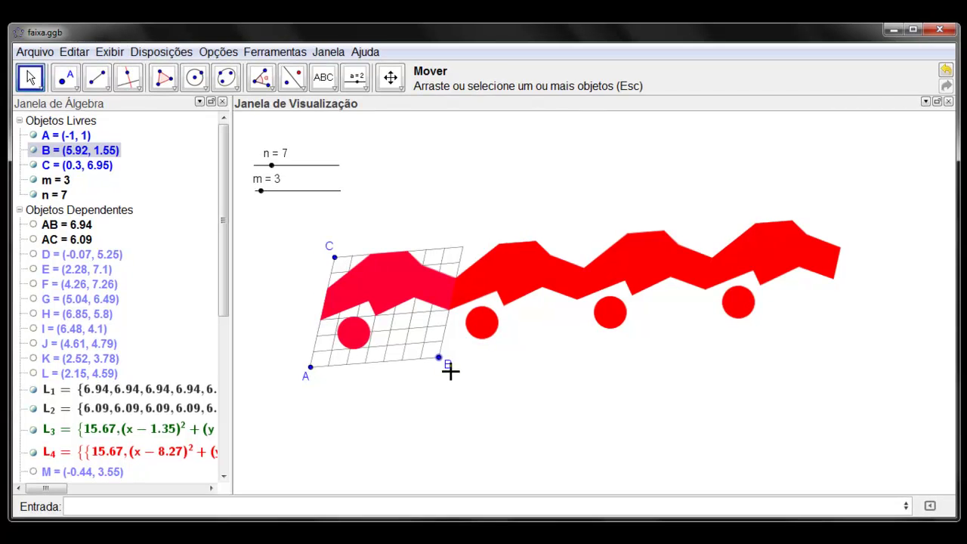